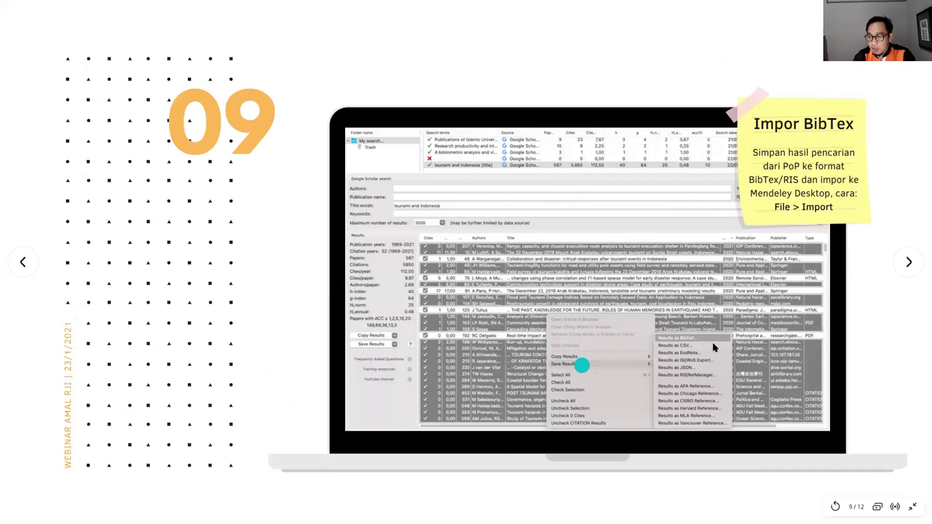
pyautogui.click(791, 184)
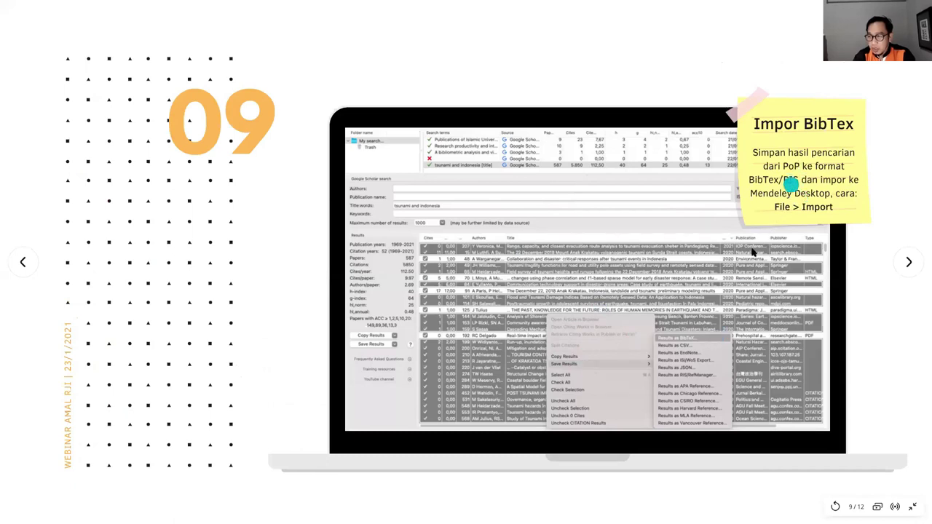
pyautogui.click(831, 238)
pyautogui.click(595, 244)
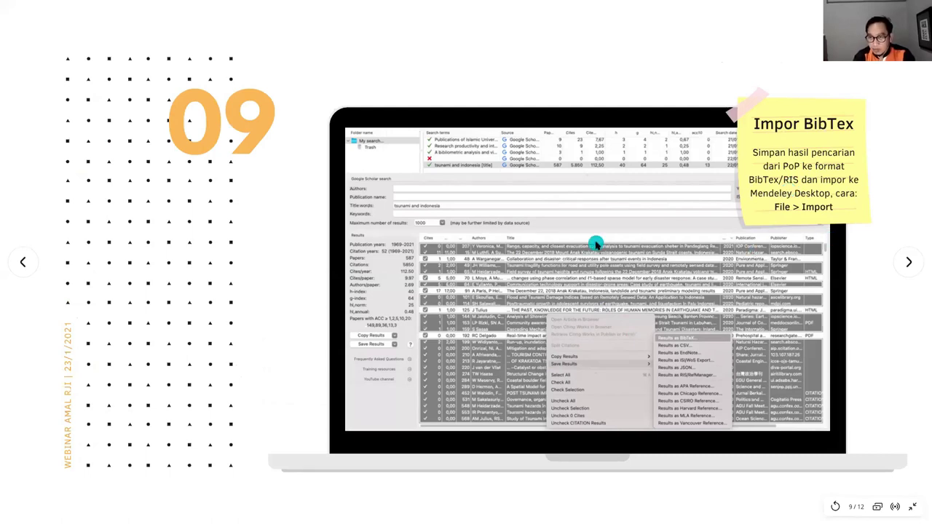
# Switch to Publish or Perish and create a new Google Scholar search in the My searches folder
pyautogui.hotkey('ctrl', 'Left')
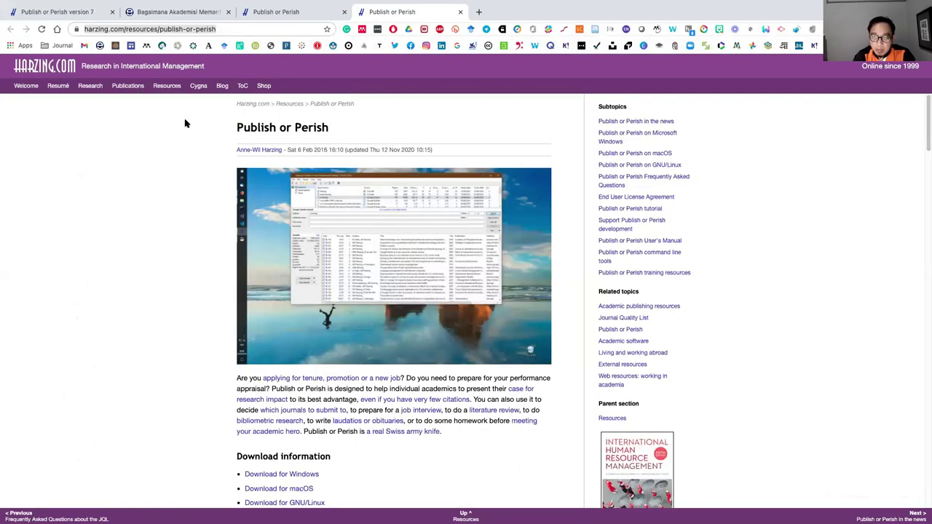
pyautogui.press('super+Tab')
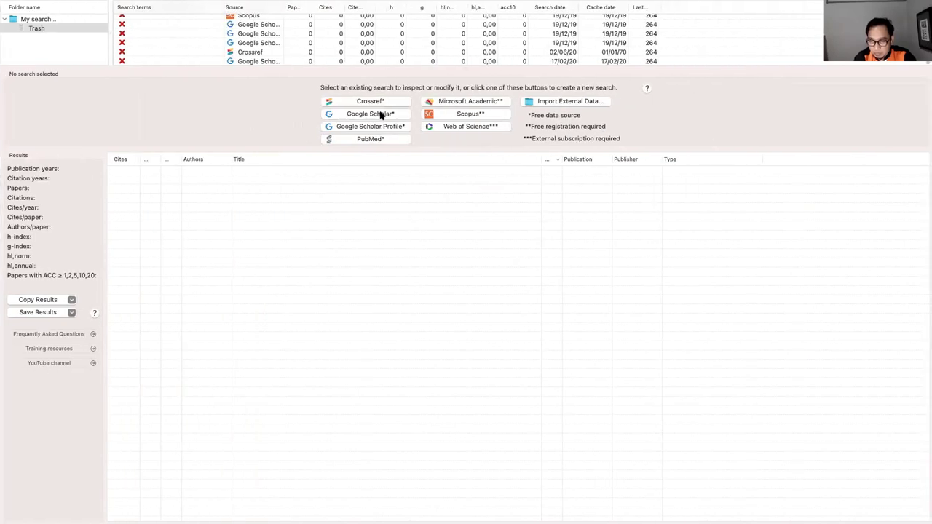
pyautogui.click(42, 22)
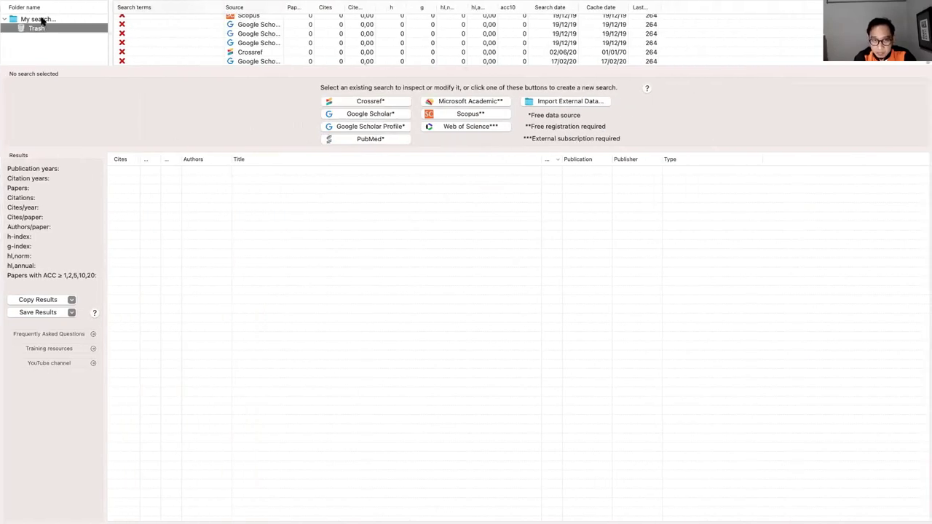
pyautogui.click(42, 20)
pyautogui.click(357, 113)
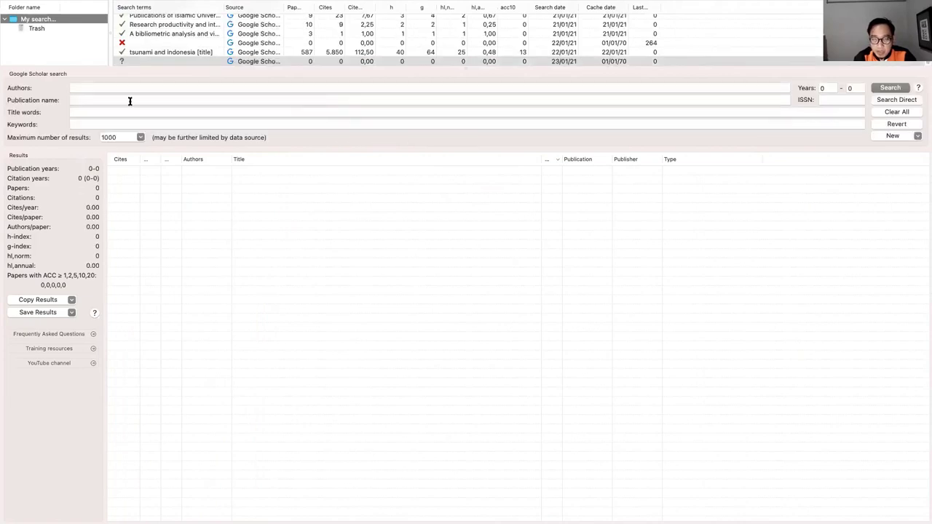
# Run the Google Scholar search with the author's surname as the only criterion and dismiss the closing message
pyautogui.click(91, 87)
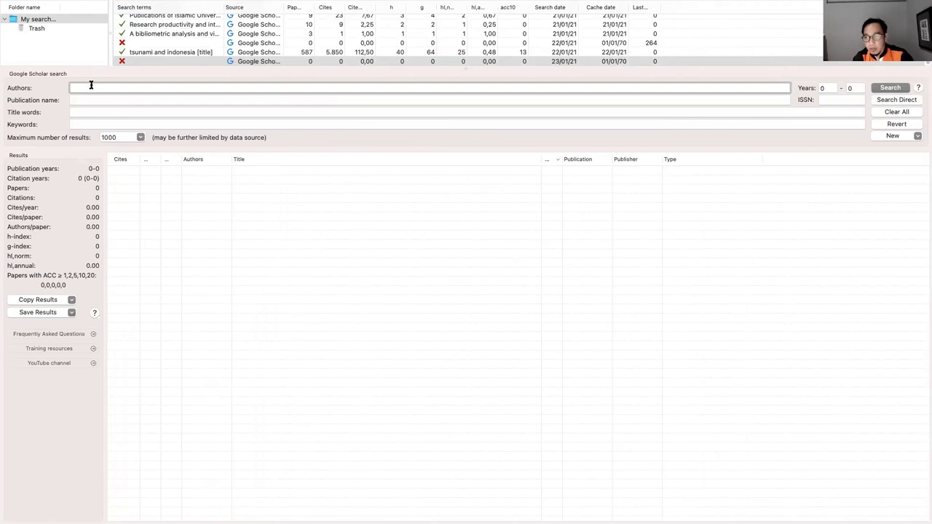
pyautogui.write('arbain')
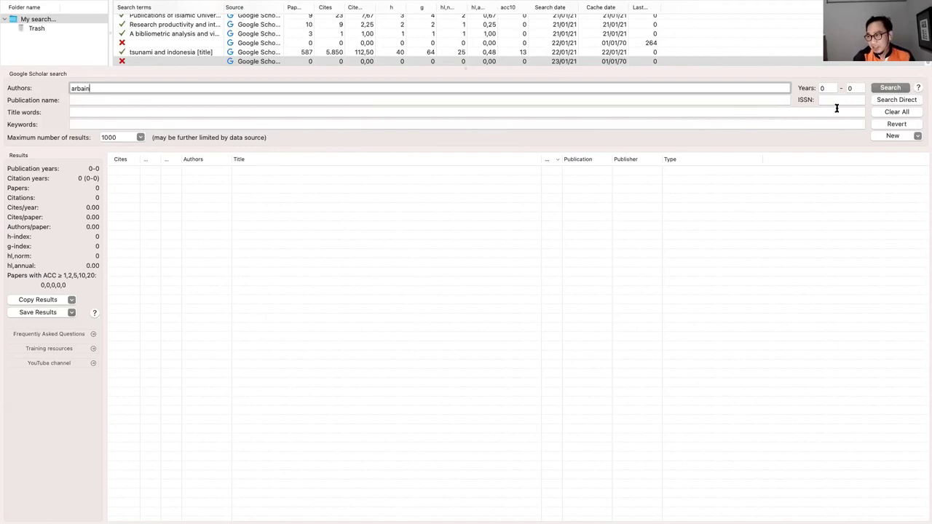
pyautogui.click(886, 89)
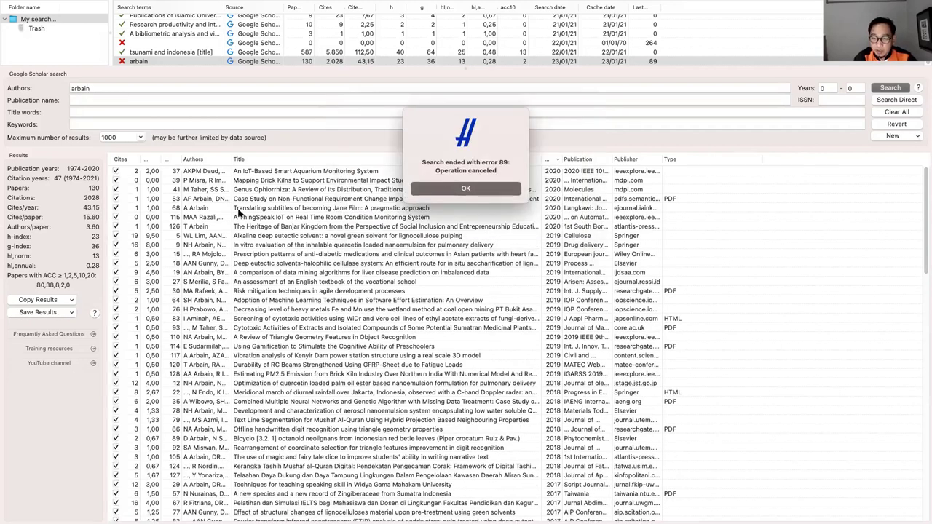
pyautogui.press('Return')
# Widen the Authors, Year, Per year and Rank columns of the results list
pyautogui.moveTo(236, 161); pyautogui.dragTo(340, 158)
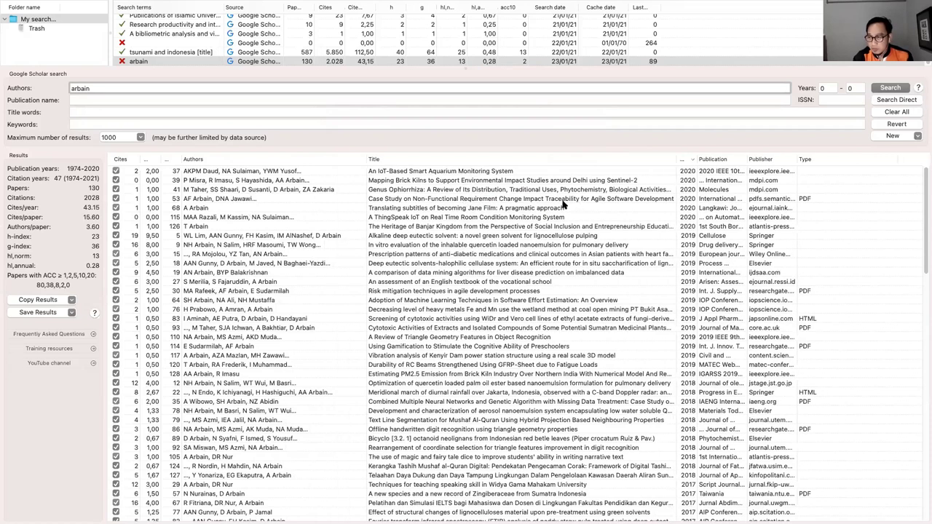
pyautogui.click(408, 208)
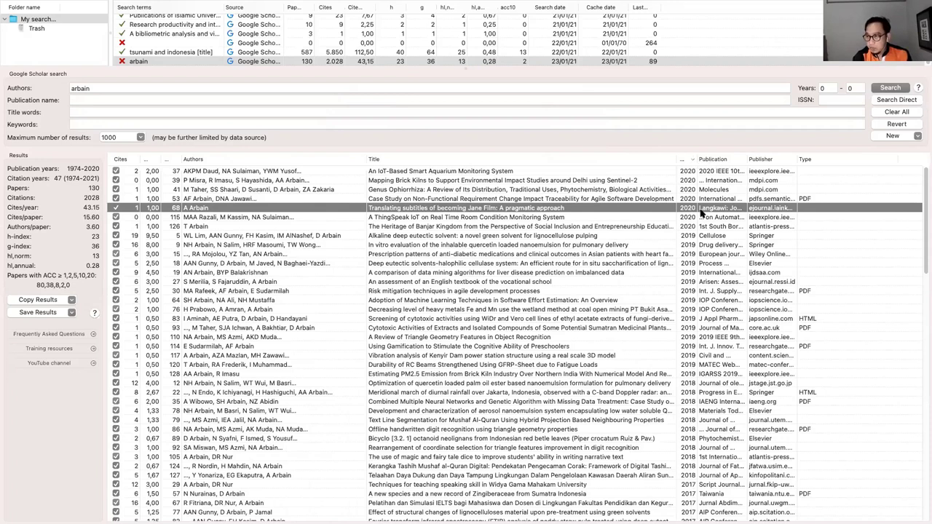
pyautogui.moveTo(702, 210); pyautogui.dragTo(704, 211)
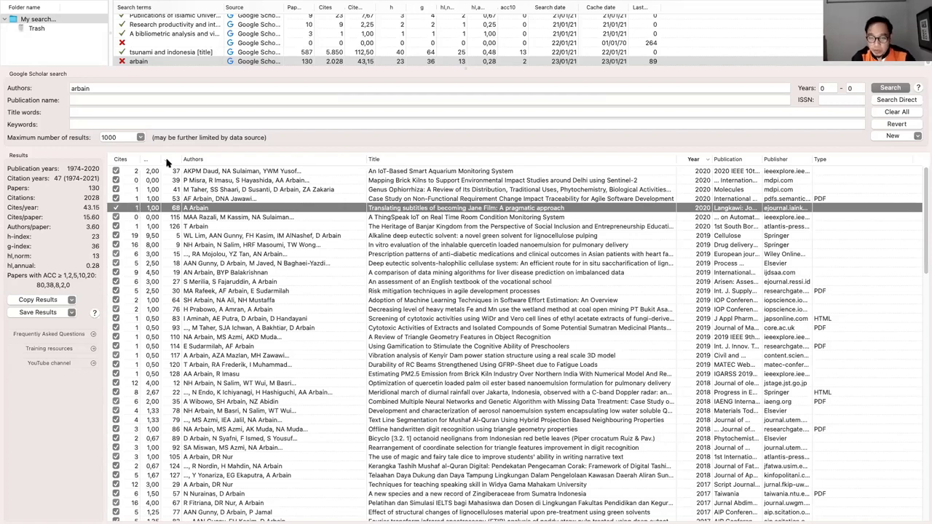
pyautogui.moveTo(162, 158); pyautogui.dragTo(216, 159)
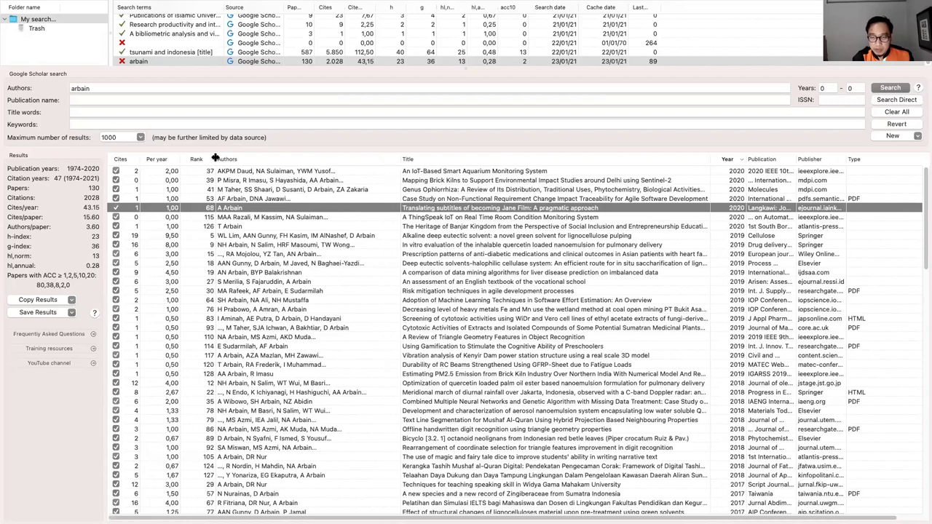
# Open the article "Translating subtitles of becoming Jane Film: A pragmatic approach" in the browser and load its full-text PDF
pyautogui.rightClick(226, 209)
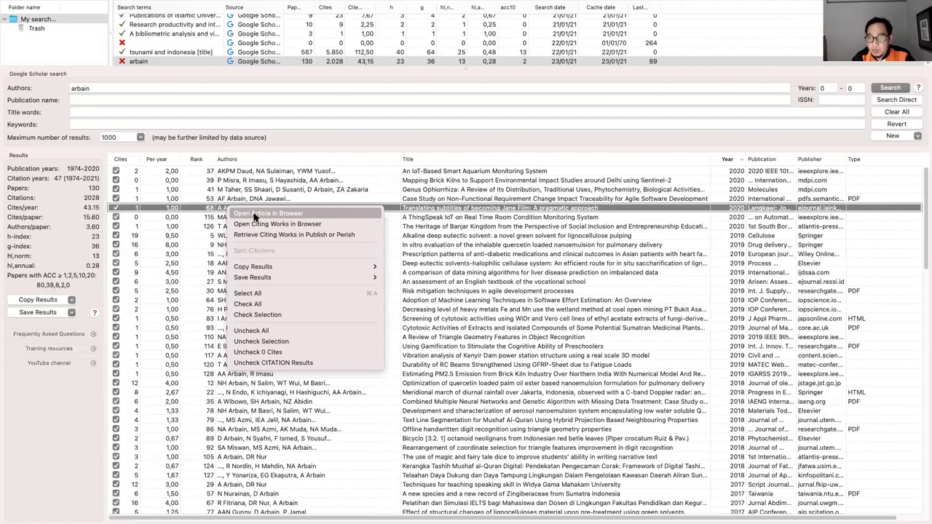
pyautogui.click(254, 214)
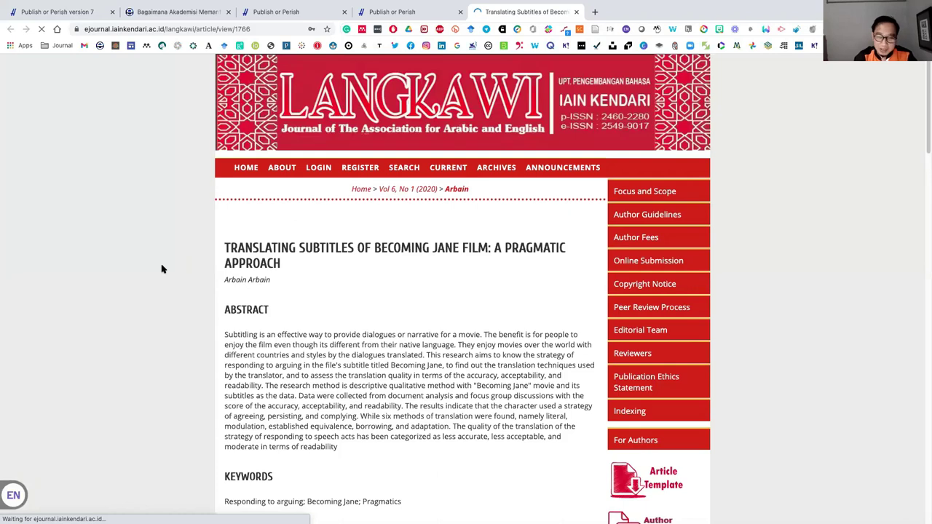
pyautogui.scroll(-4, 219, 278)
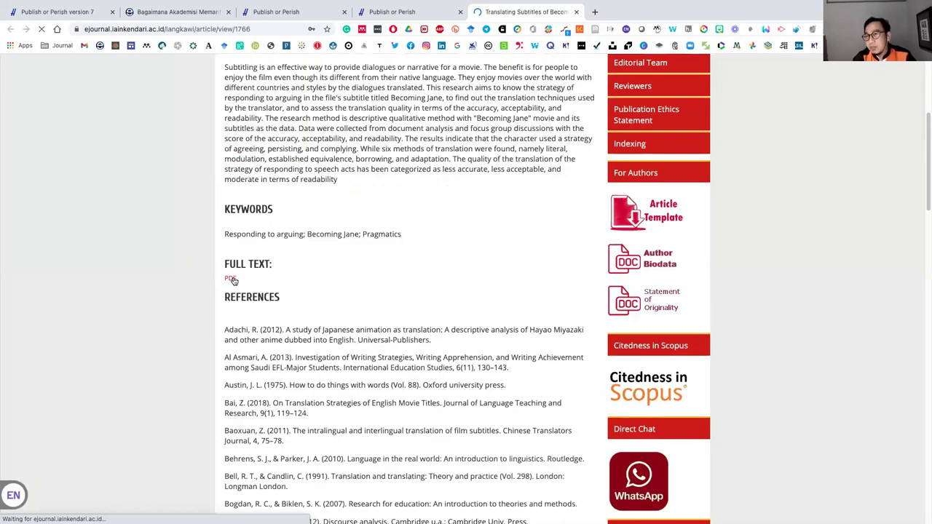
pyautogui.click(231, 279)
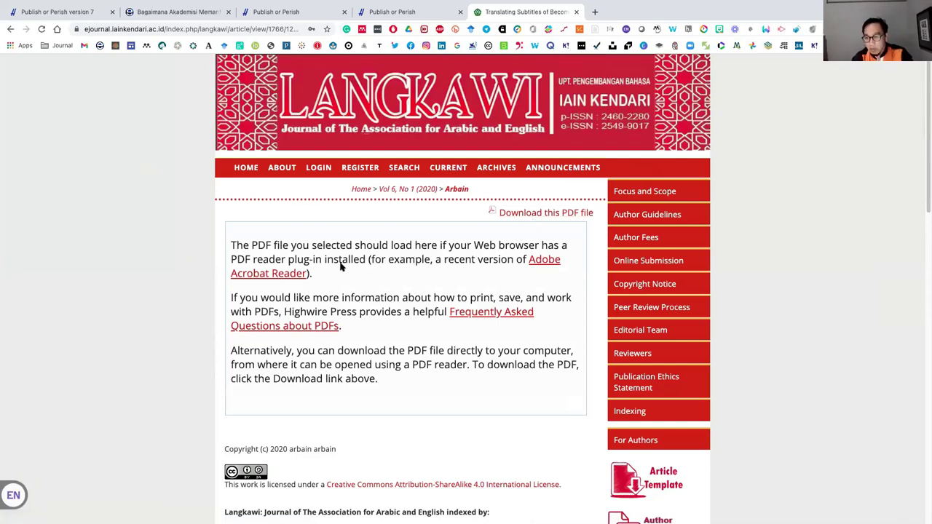
# Return to Publish or Perish and open the article "An assessment of an English textbook of the vocational school" in the browser
pyautogui.hotkey('ctrl', 'Left')
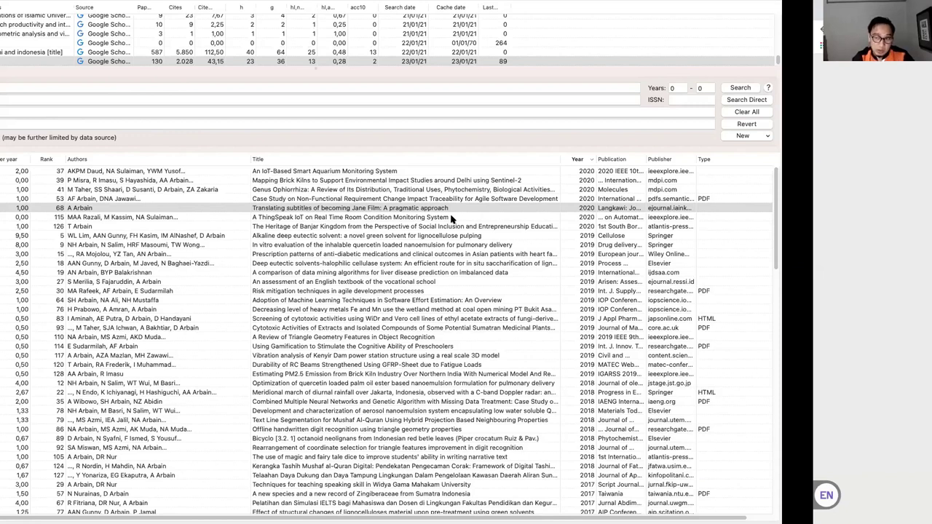
pyautogui.scroll(-10, 451, 218)
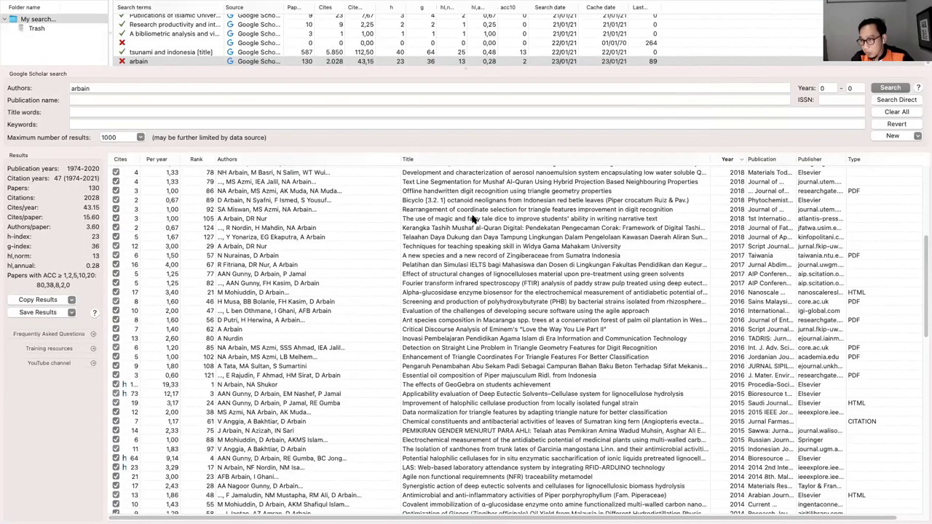
pyautogui.scroll(10, 472, 218)
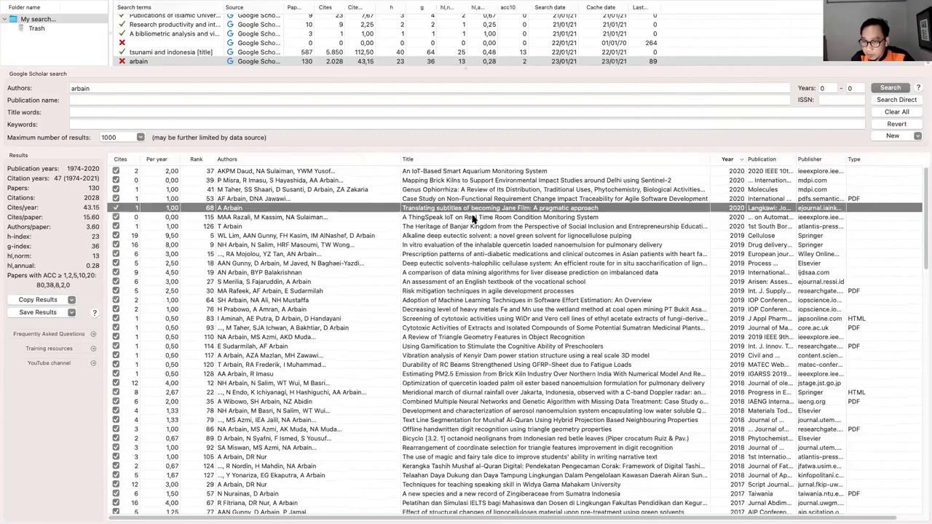
pyautogui.click(464, 255)
pyautogui.click(459, 273)
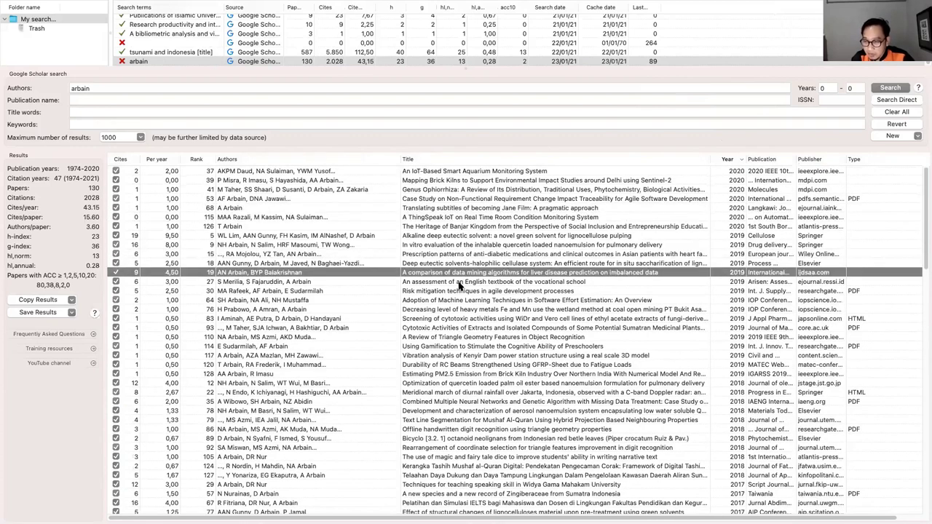
pyautogui.click(460, 283)
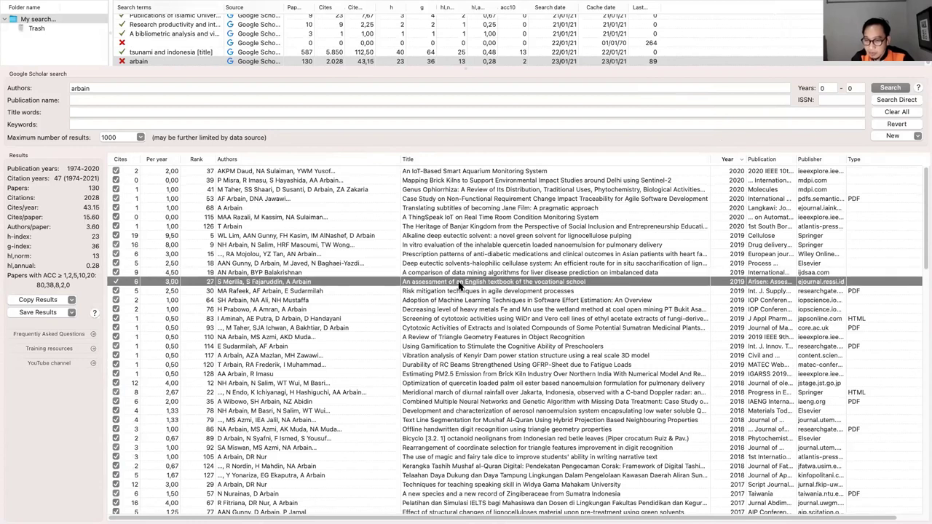
pyautogui.doubleClick(480, 289)
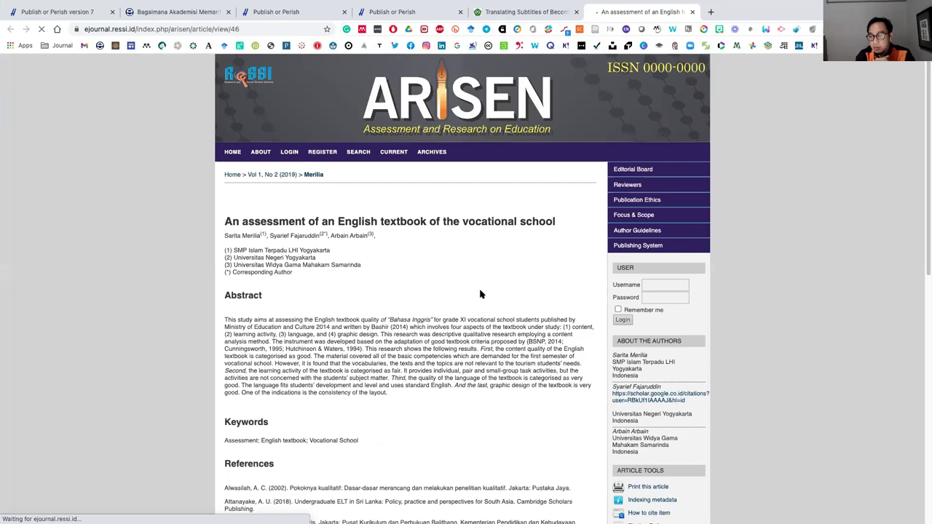
# Look through the ARISEN article page, checking its abstract, references and footer for a full-text link
pyautogui.scroll(-1, 481, 294)
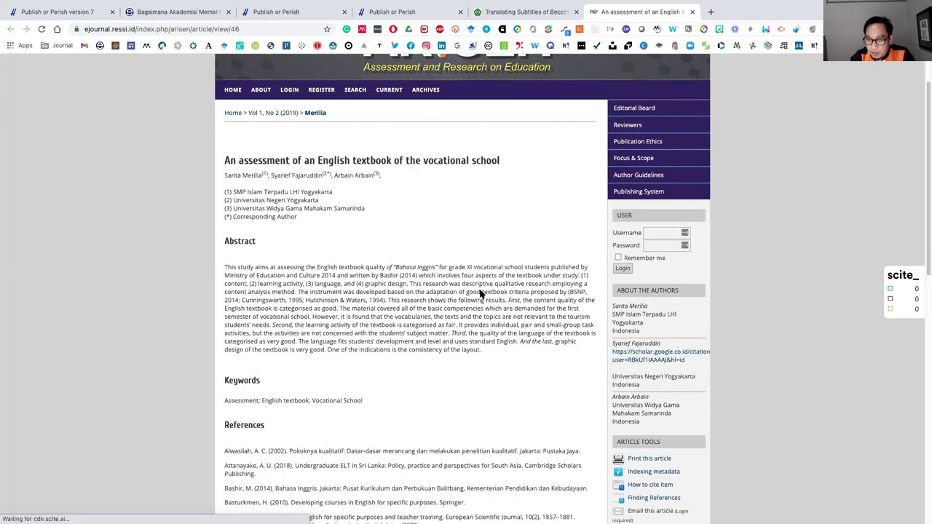
pyautogui.scroll(-1, 480, 294)
pyautogui.scroll(3, 357, 177)
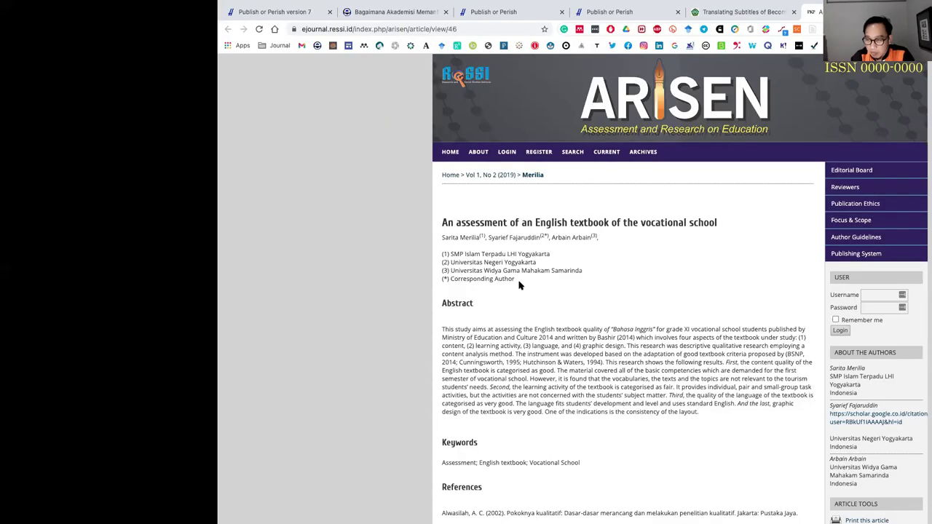
pyautogui.press('super+Tab')
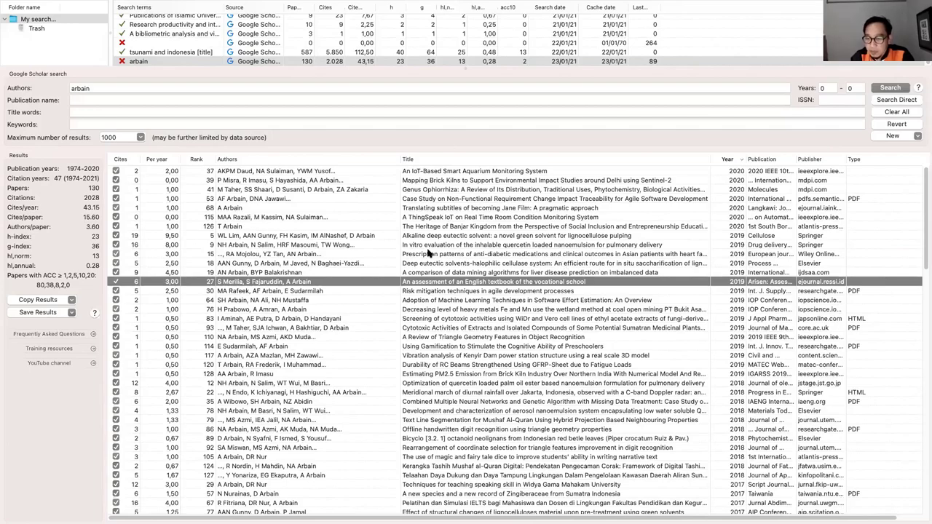
pyautogui.press('super+Tab')
pyautogui.scroll(-4, 446, 200)
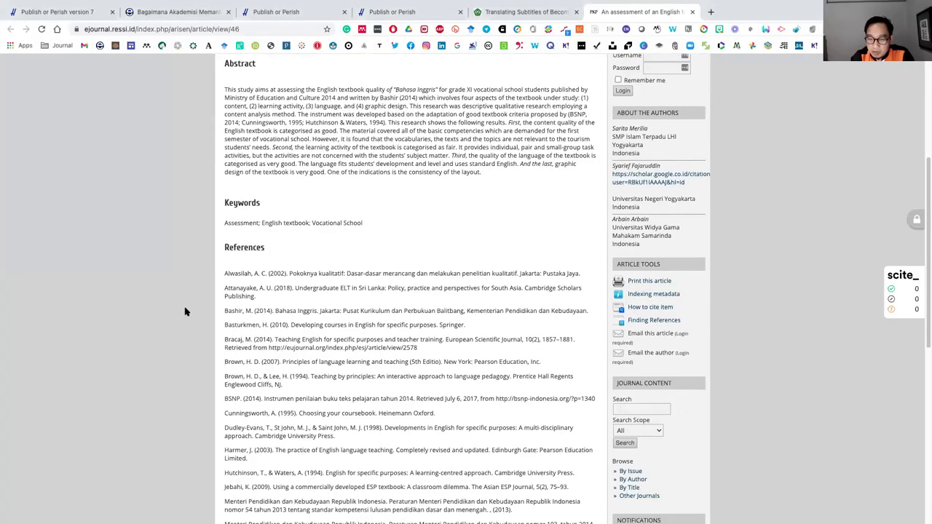
pyautogui.scroll(-5, 353, 291)
pyautogui.scroll(5, 353, 291)
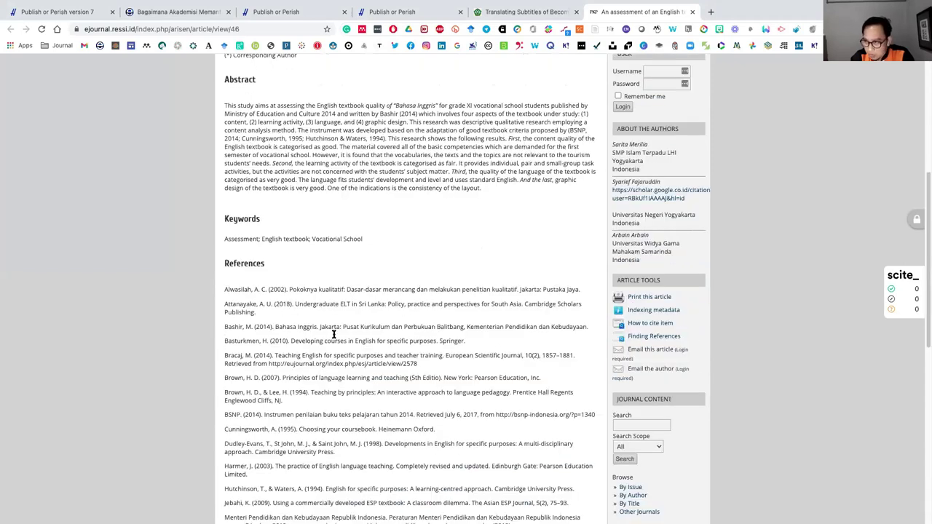
pyautogui.scroll(3, 335, 335)
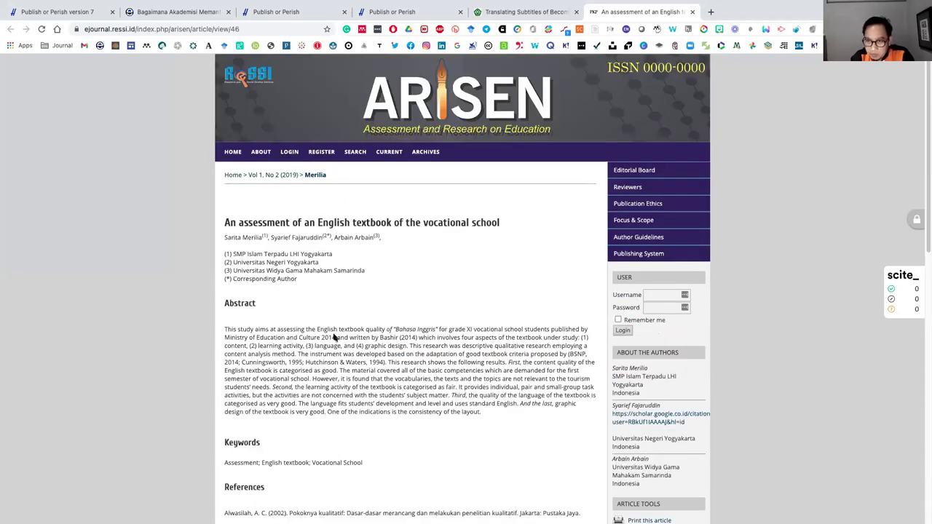
pyautogui.scroll(-4, 334, 334)
pyautogui.scroll(3, 324, 335)
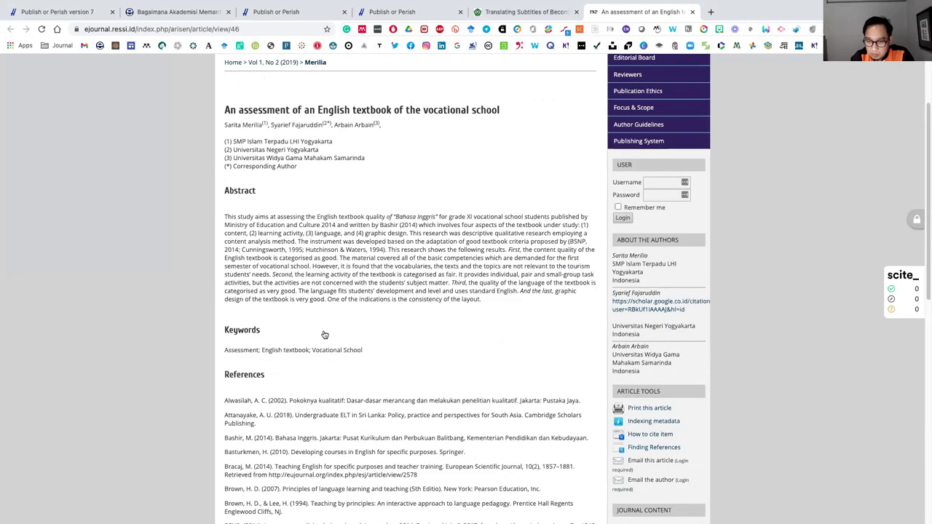
pyautogui.scroll(-8, 371, 230)
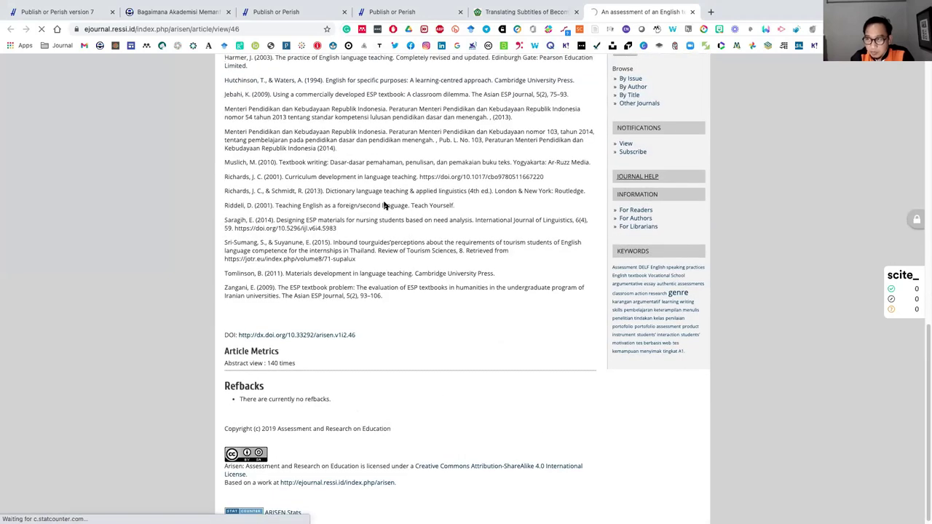
pyautogui.scroll(5, 385, 206)
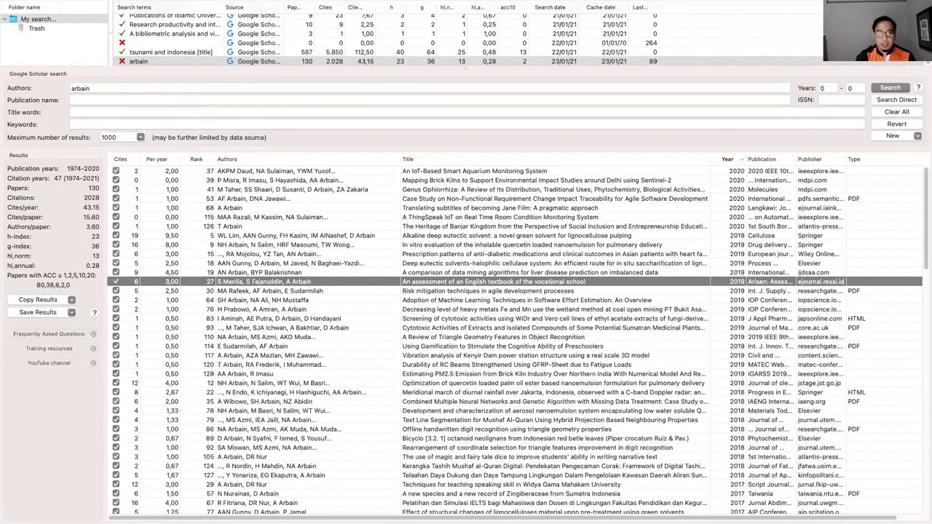
# In Publish or Perish, clear the author criterion and run the Google Scholar search for the publication name "script"
pyautogui.doubleClick(78, 89)
pyautogui.press('BackSpace')
pyautogui.click(78, 100)
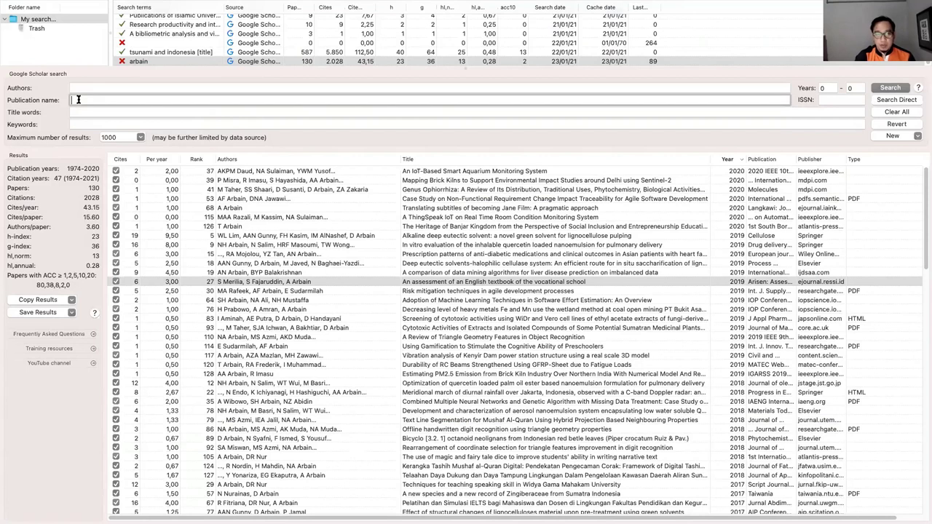
pyautogui.write('scrip')
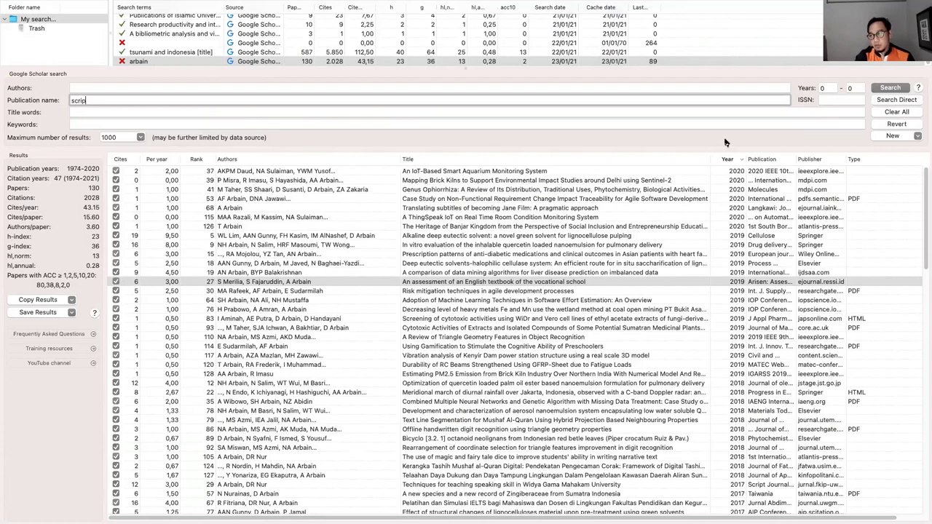
pyautogui.write('t')
pyautogui.click(889, 88)
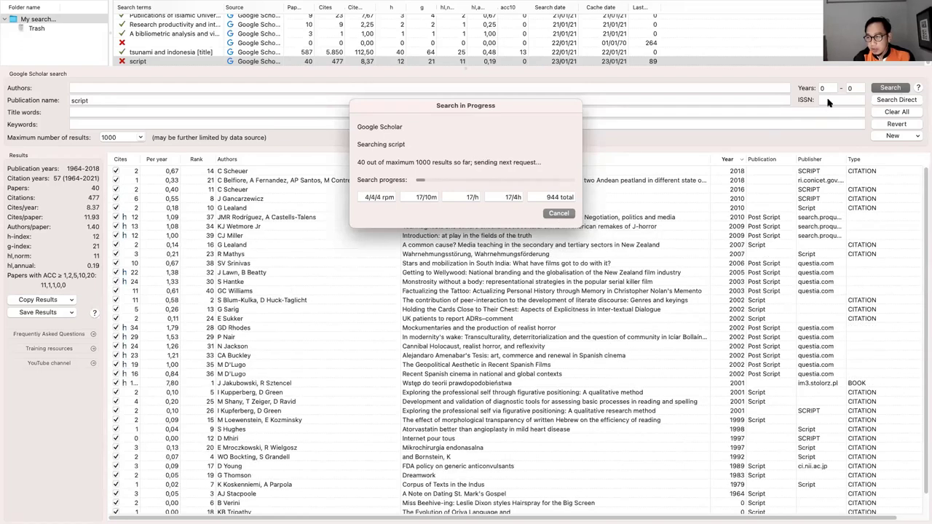
# Cancel the running "script" publication search and dismiss the resulting message
pyautogui.click(560, 215)
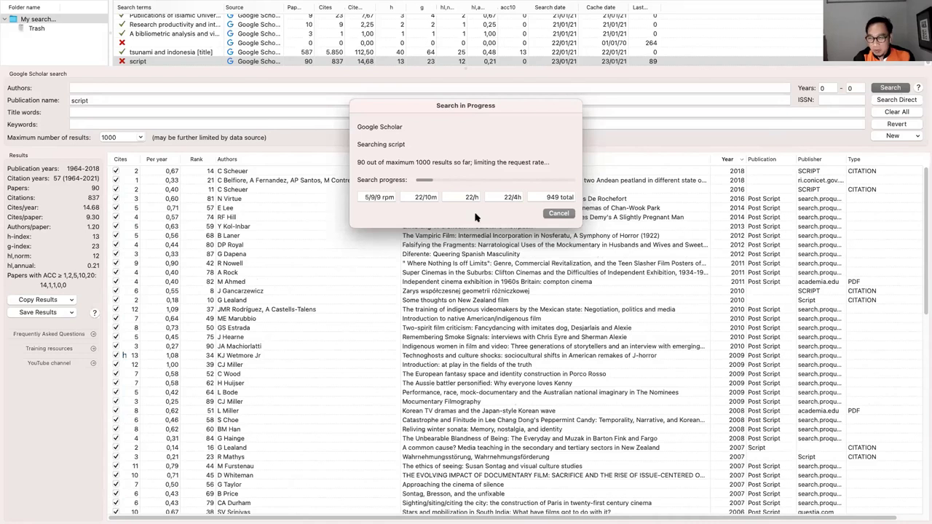
pyautogui.click(559, 214)
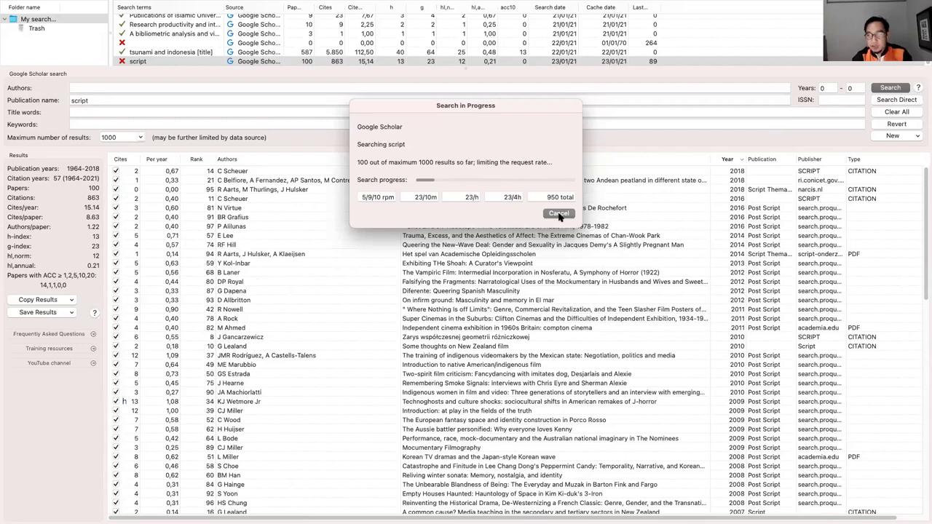
pyautogui.click(559, 212)
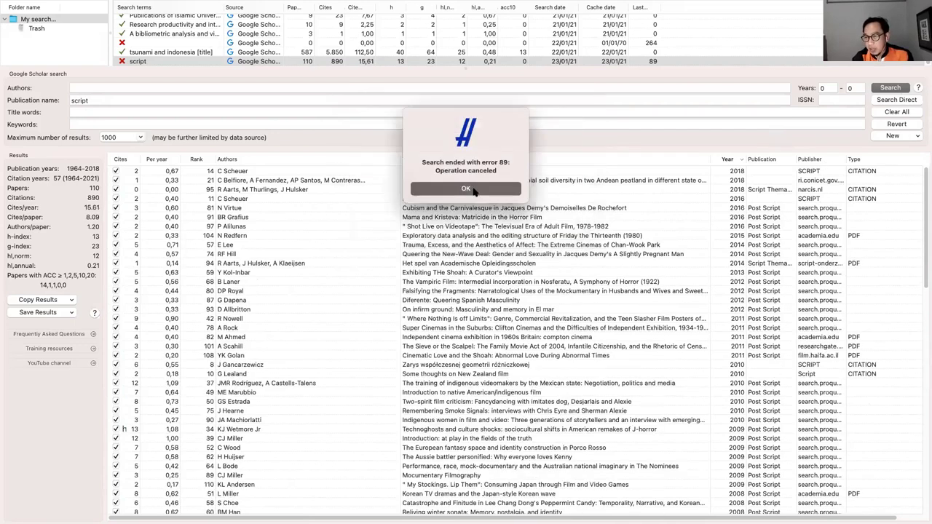
pyautogui.click(457, 190)
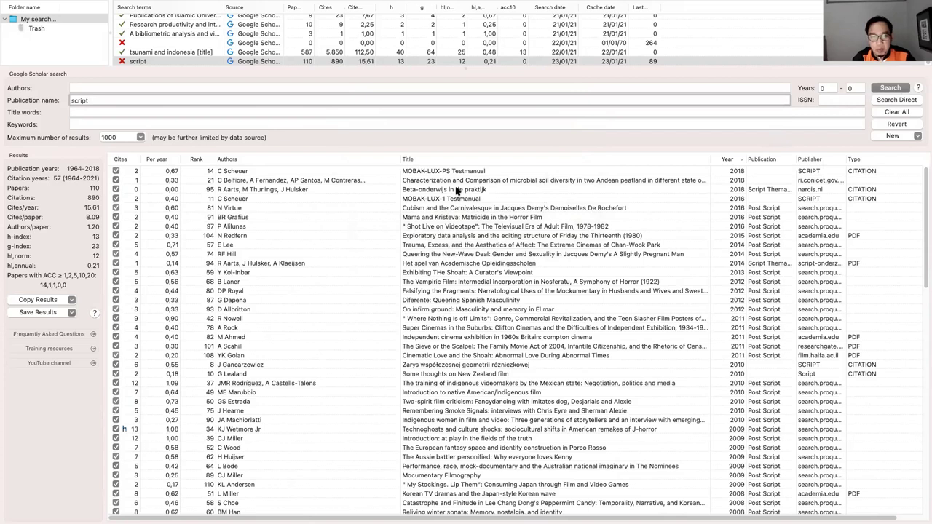
# Clear the publication name criterion and enter "tsunami and indonesia" as the title words
pyautogui.doubleClick(80, 100)
pyautogui.press('BackSpace')
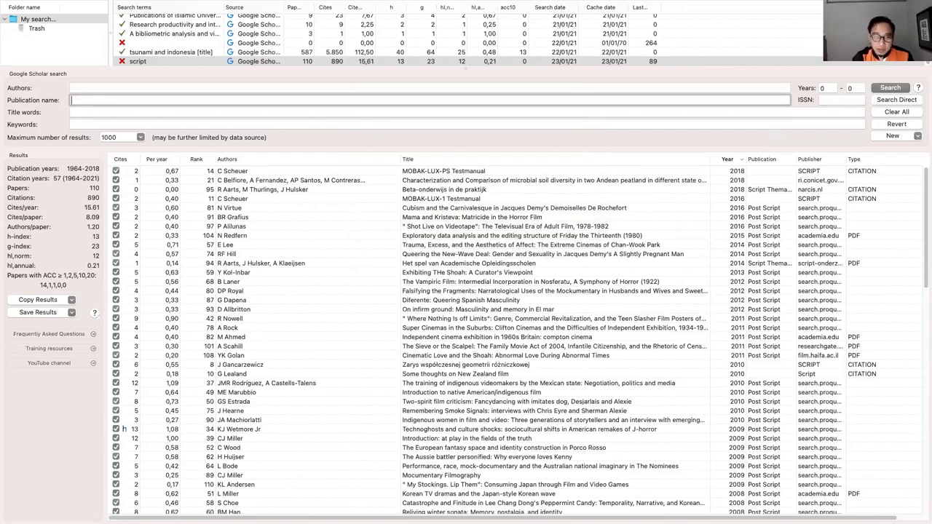
pyautogui.click(83, 111)
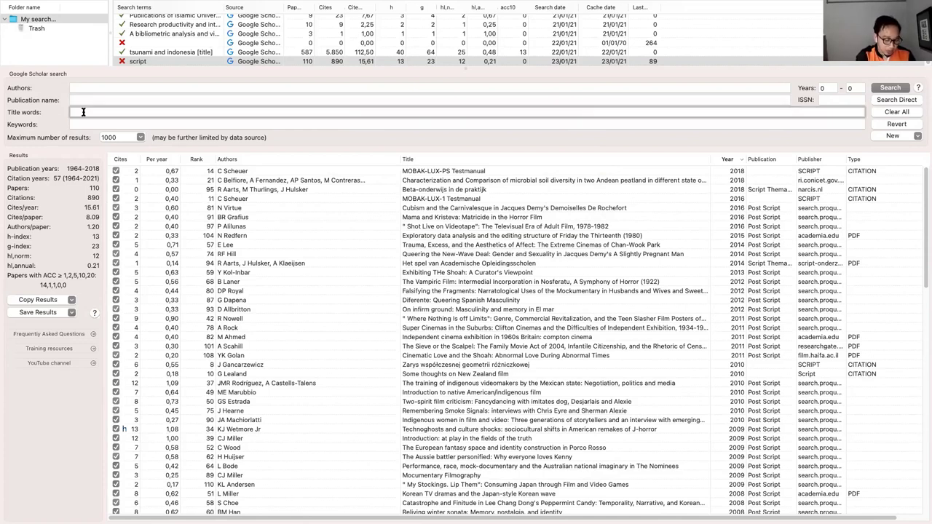
pyautogui.write('tsunami and')
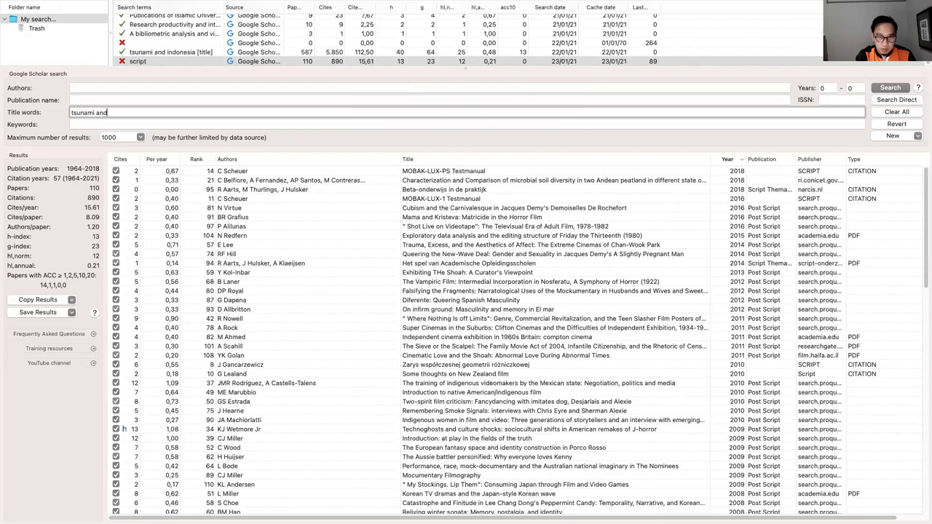
pyautogui.write(' indonesi')
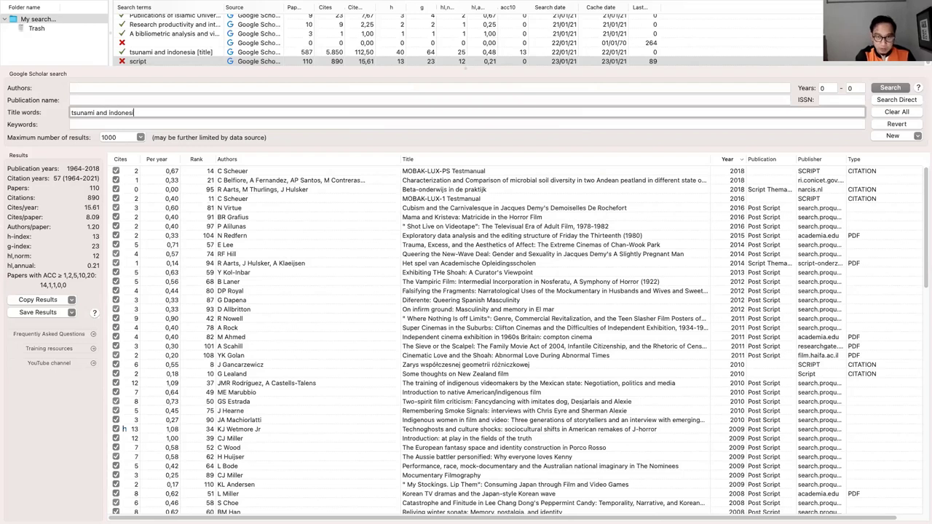
pyautogui.write('a')
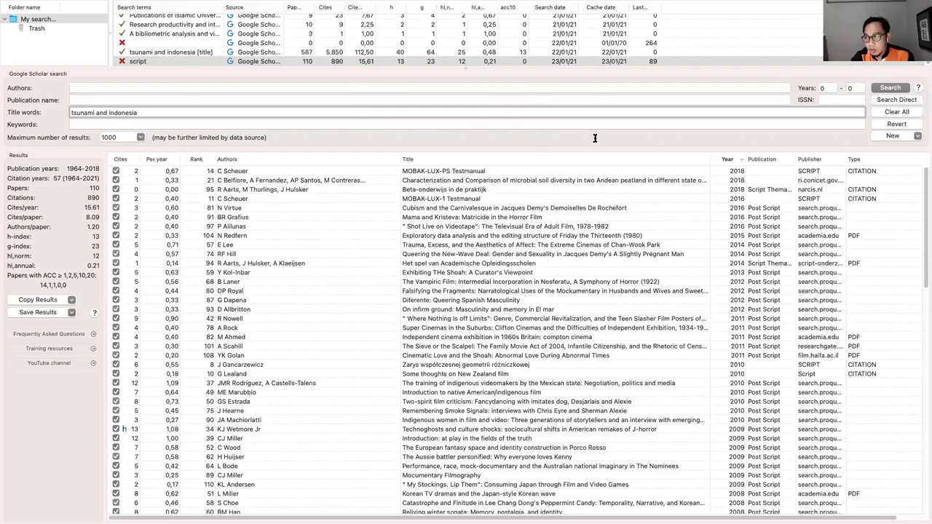
# Set the start year to 2015 and run the Google Scholar search
pyautogui.click(825, 88)
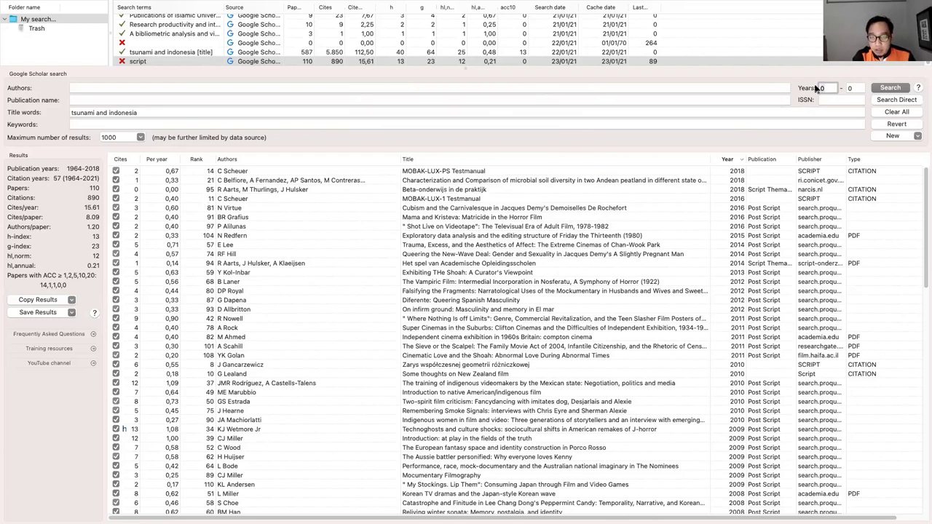
pyautogui.write('2015')
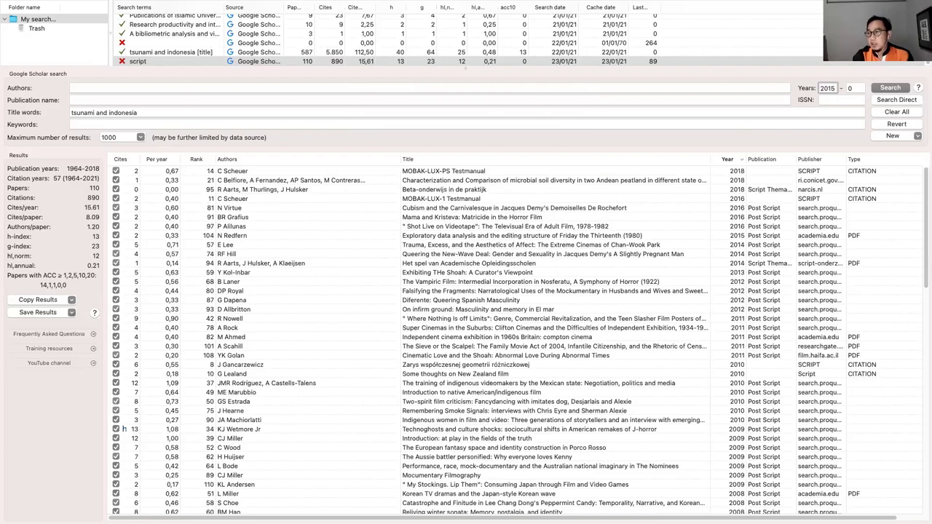
pyautogui.click(888, 88)
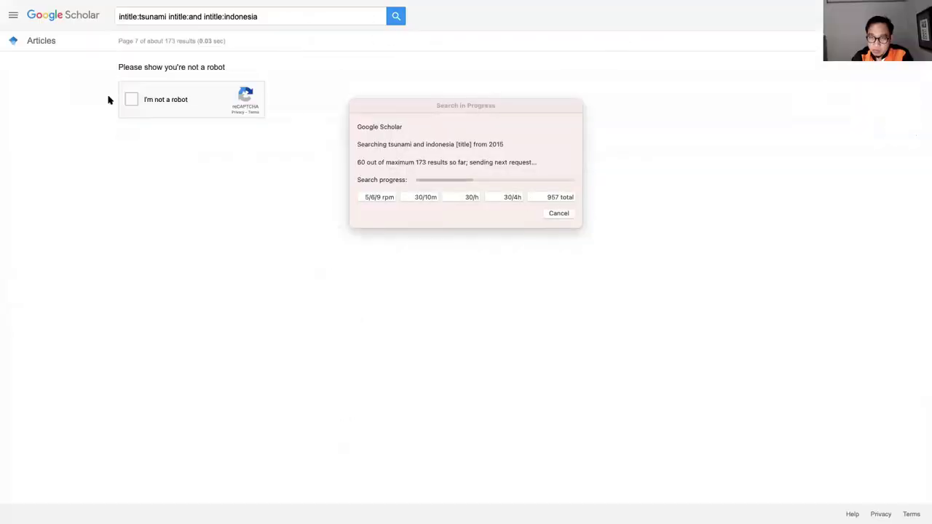
# Complete the Google Scholar robot check by selecting all images with motorcycles and verifying the selection
pyautogui.click(131, 100)
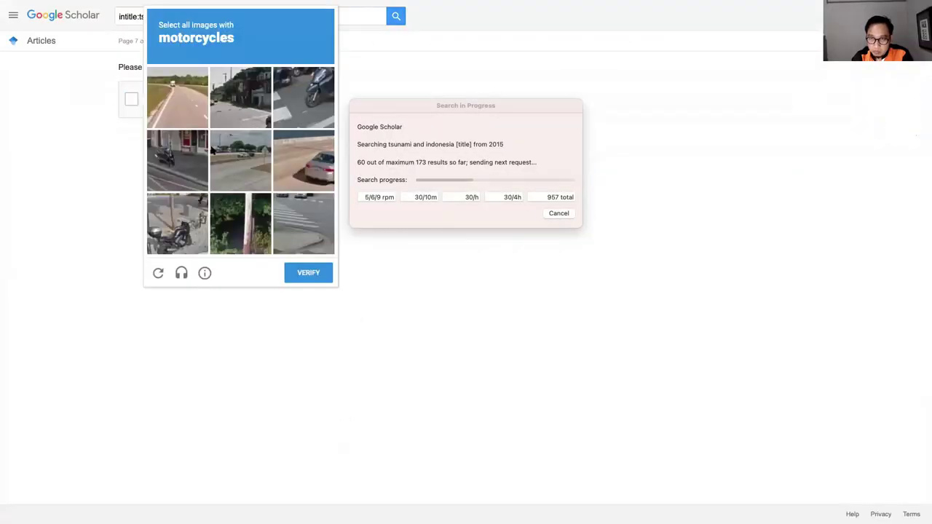
pyautogui.click(309, 110)
pyautogui.click(167, 169)
pyautogui.click(179, 208)
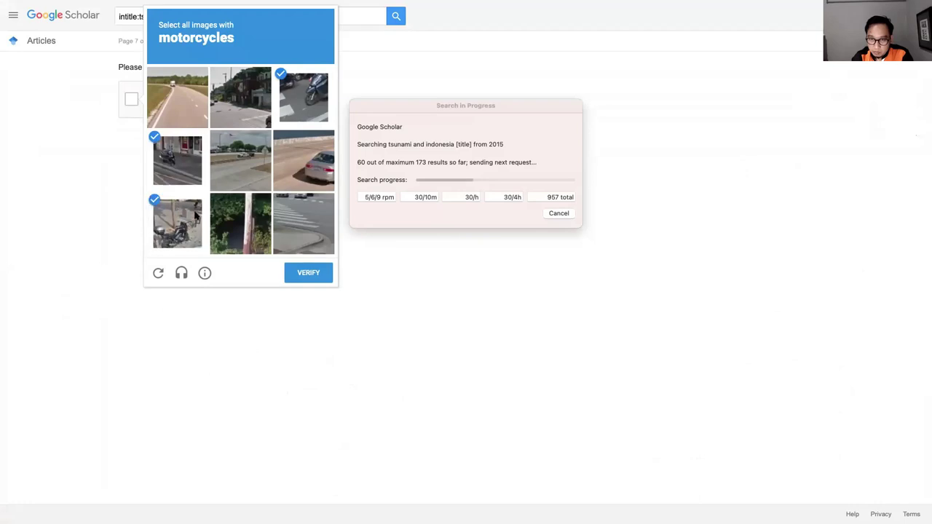
pyautogui.click(308, 271)
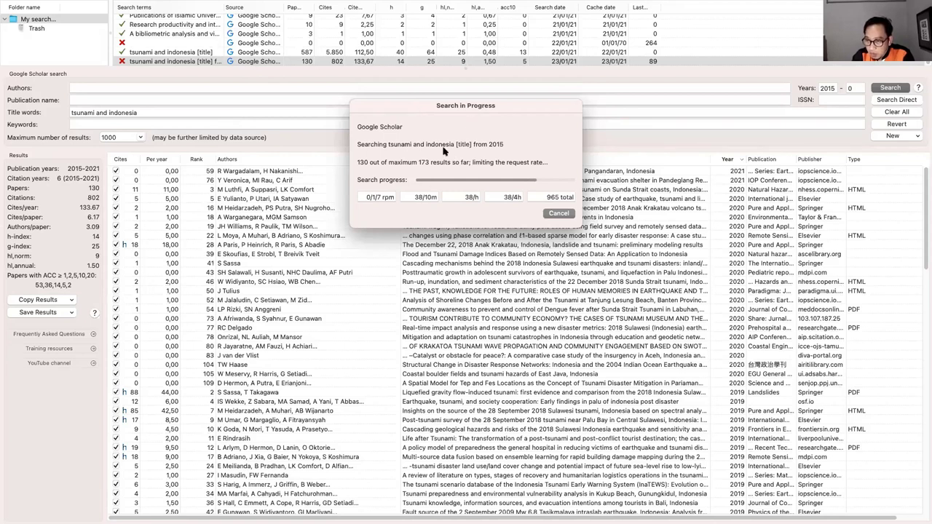
# Cancel the rest of the running title search, dismiss its message, and sort the results by year, newest first
pyautogui.click(559, 213)
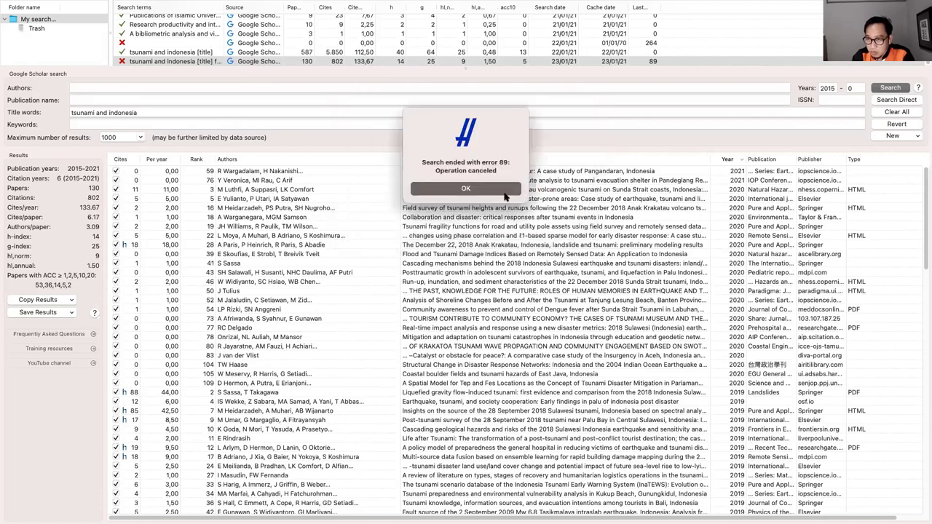
pyautogui.click(480, 189)
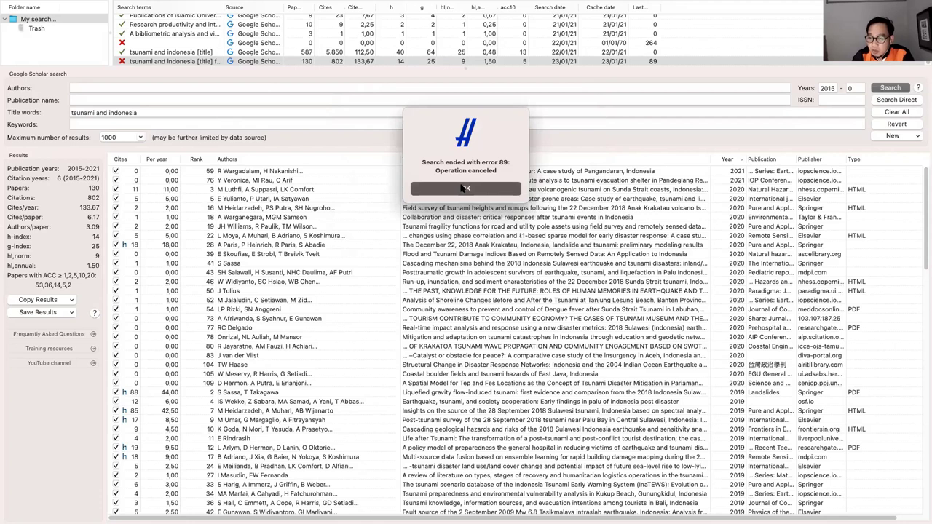
pyautogui.click(460, 188)
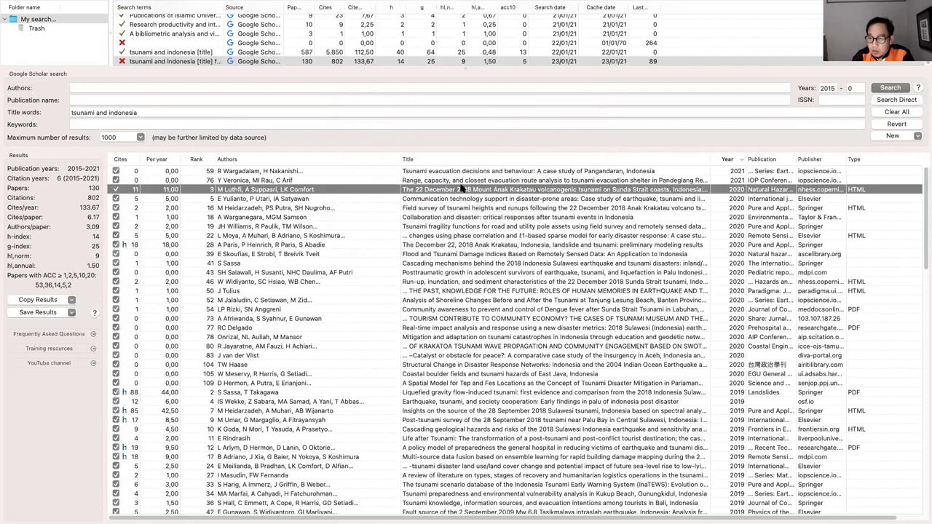
pyautogui.click(740, 158)
pyautogui.click(740, 159)
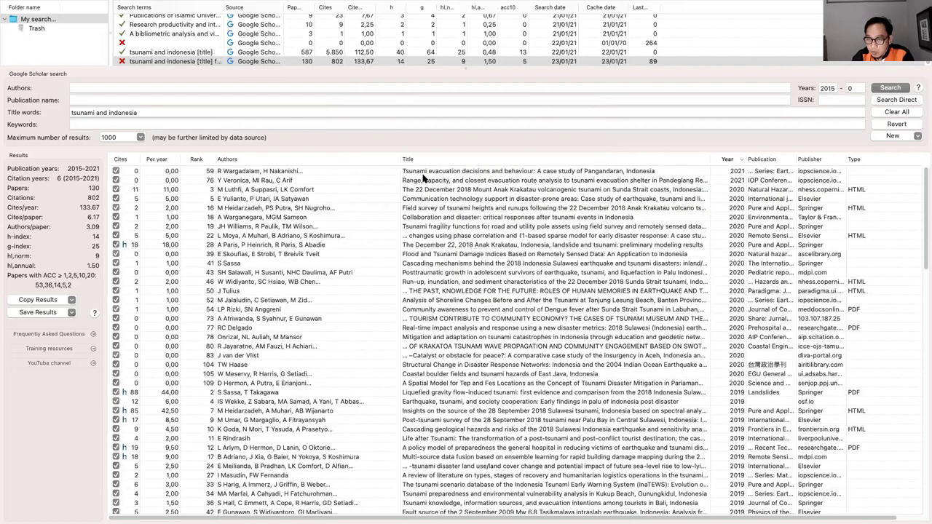
# Open the article "Tsunami evacuation decisions and behaviour: A case study of Pangandaran, Indonesia" in the browser and close the "Error: DOI Not Found" tab
pyautogui.click(516, 173)
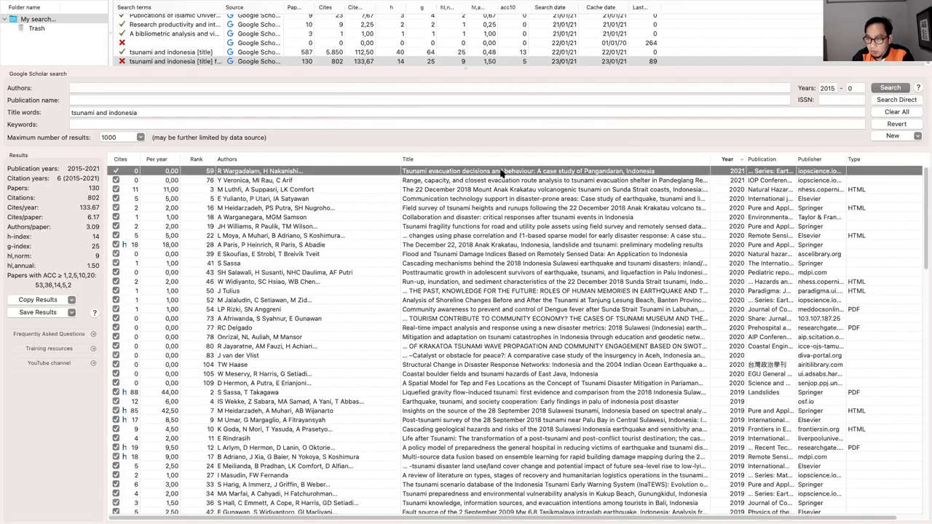
pyautogui.rightClick(503, 172)
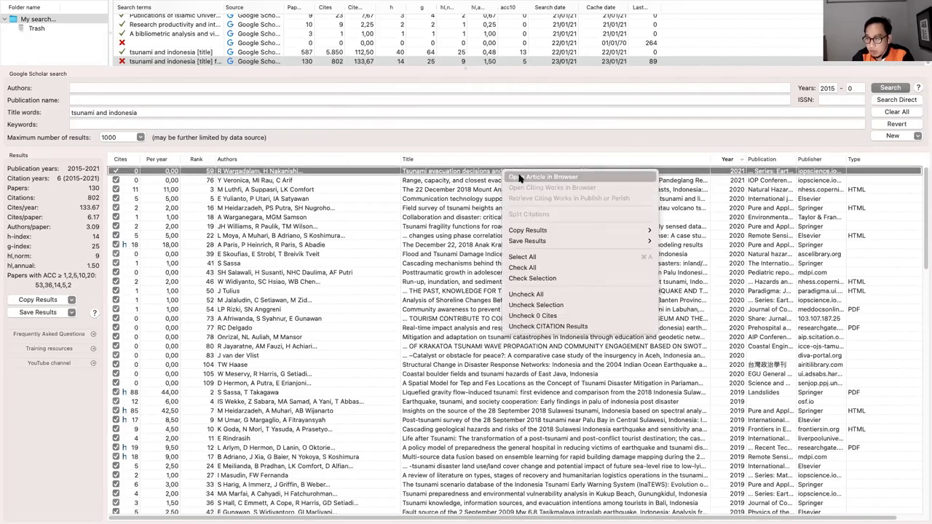
pyautogui.click(520, 178)
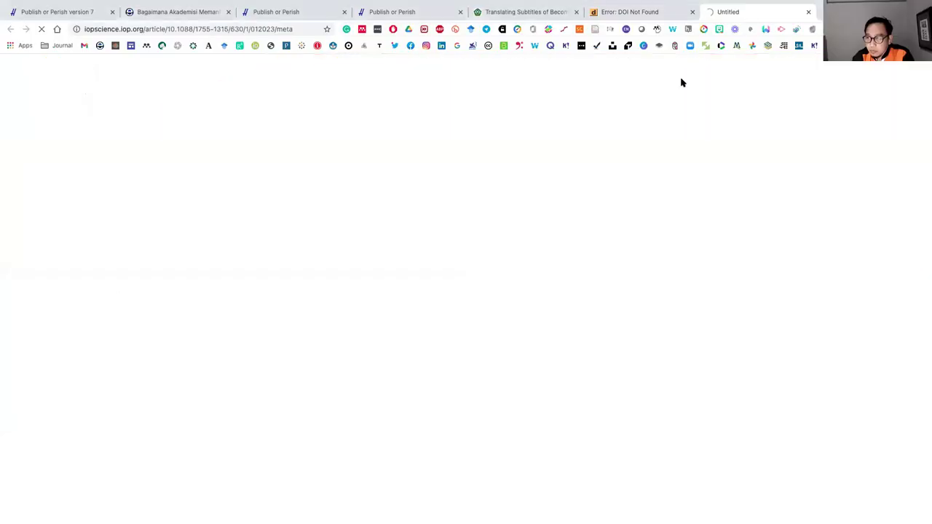
pyautogui.click(692, 13)
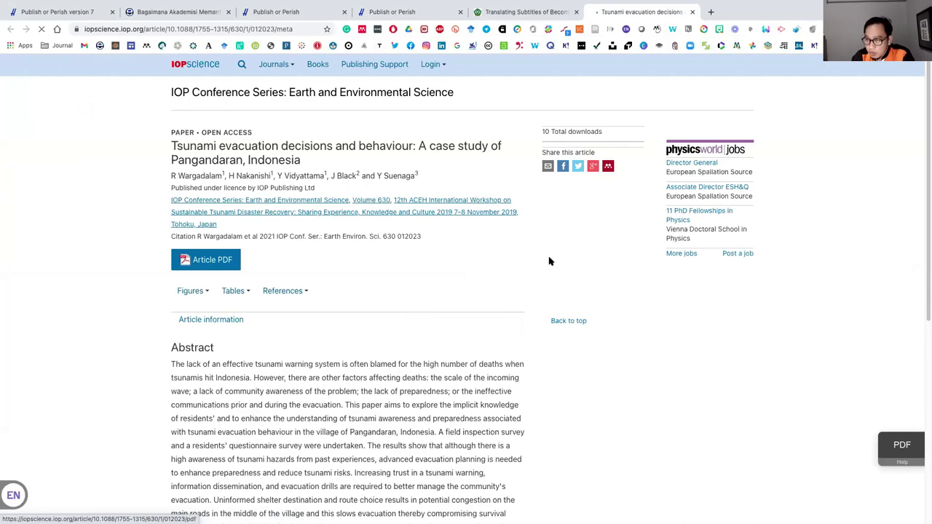
# Return to Publish or Perish and sort the found papers by publication
pyautogui.hotkey('ctrl', 'Left')
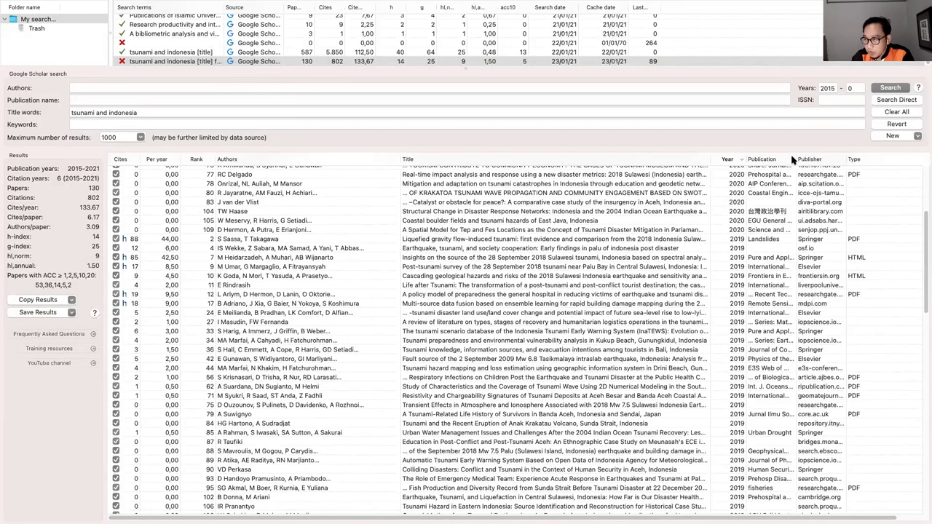
pyautogui.scroll(6, 793, 158)
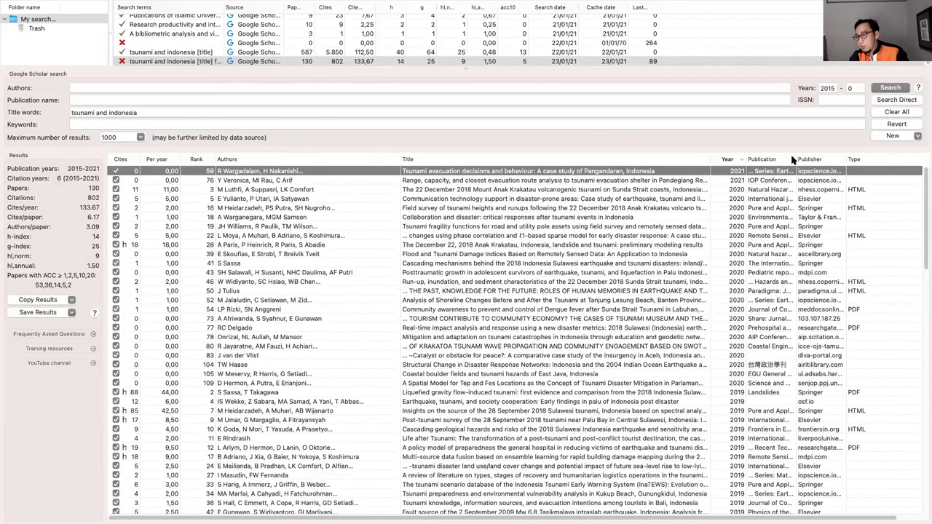
pyautogui.click(792, 159)
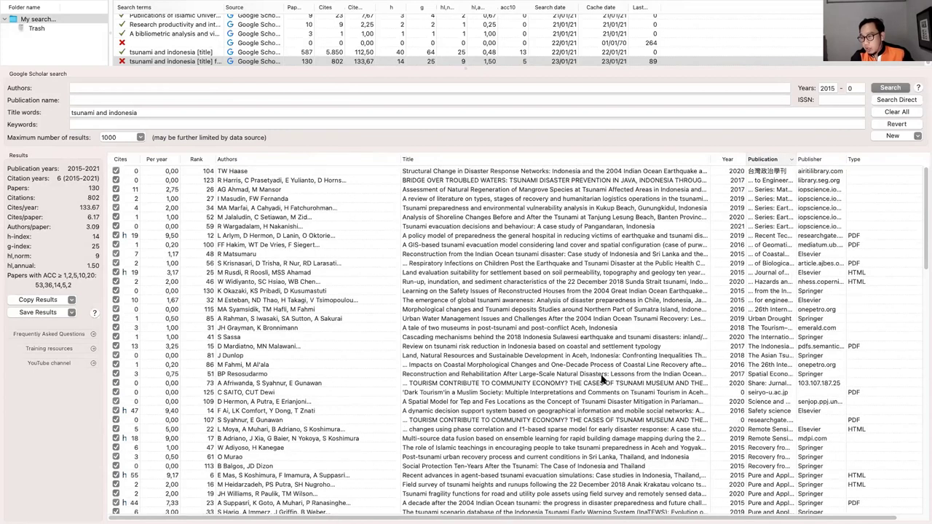
# Look through the sorted results, examining which journals and conferences published the tsunami papers
pyautogui.scroll(-10, 757, 291)
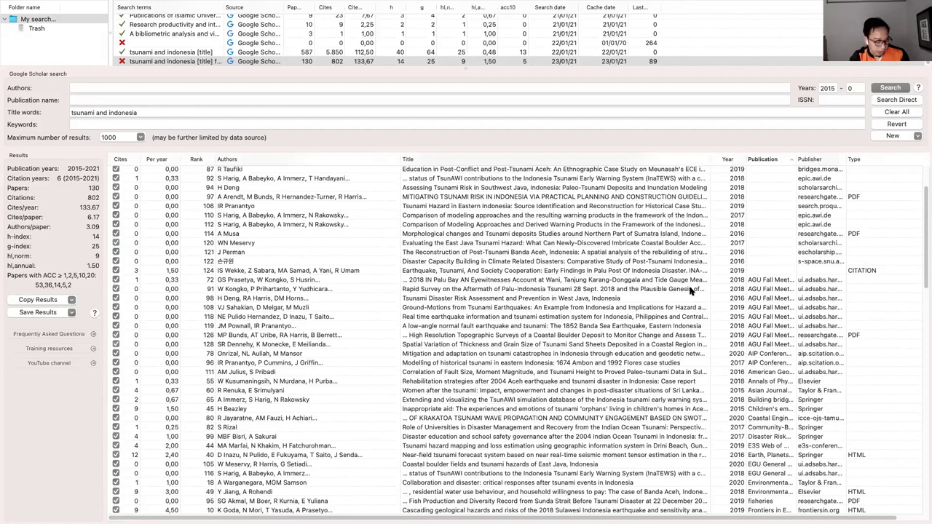
pyautogui.click(758, 283)
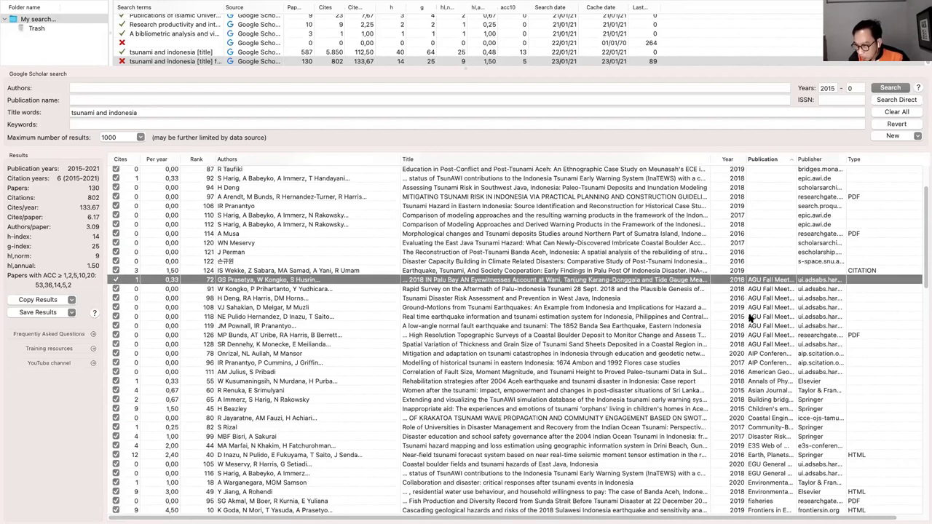
pyautogui.click(674, 356)
pyautogui.click(675, 363)
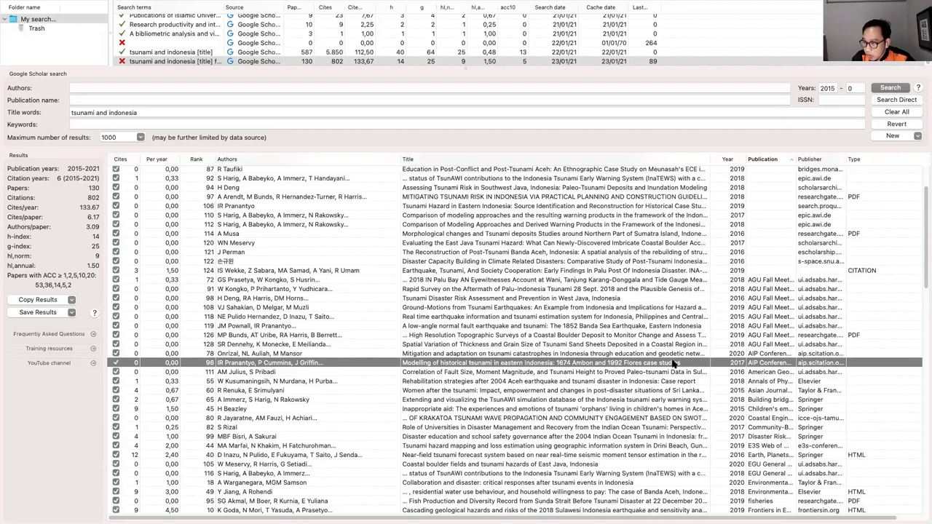
pyautogui.scroll(-3, 674, 363)
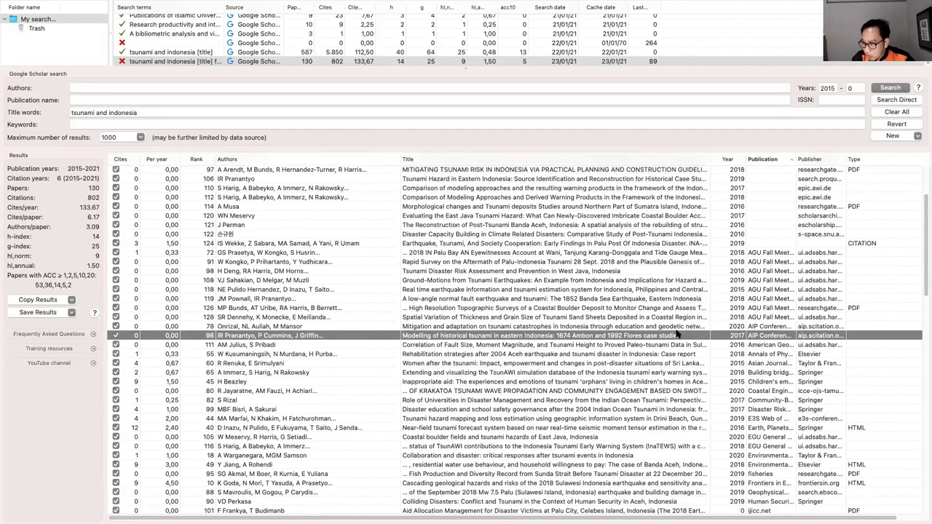
pyautogui.scroll(-1, 721, 262)
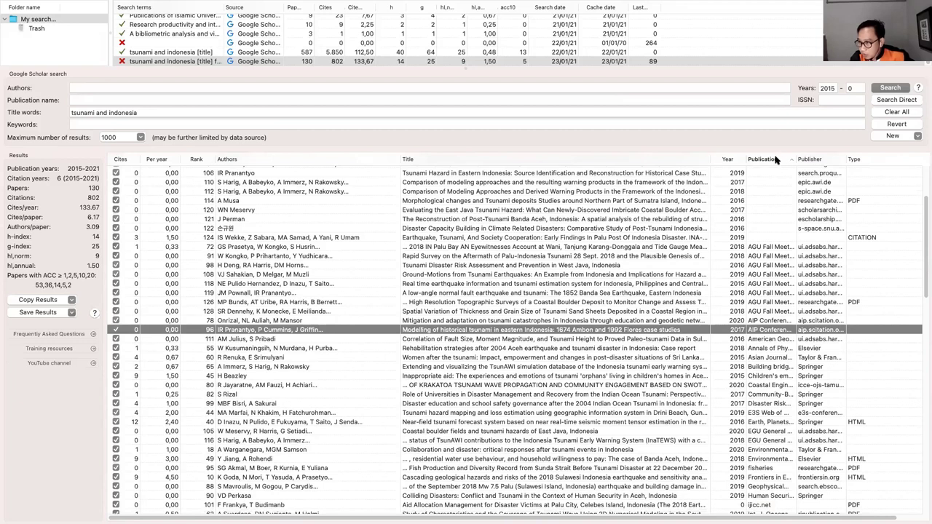
pyautogui.scroll(-10, 801, 159)
pyautogui.hscroll(1, 801, 159)
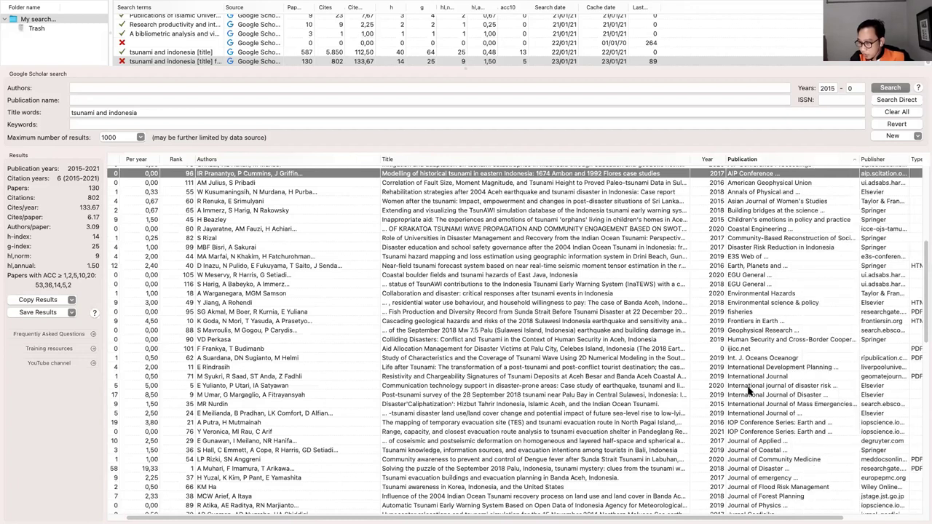
pyautogui.scroll(-3, 756, 391)
pyautogui.scroll(-2, 761, 331)
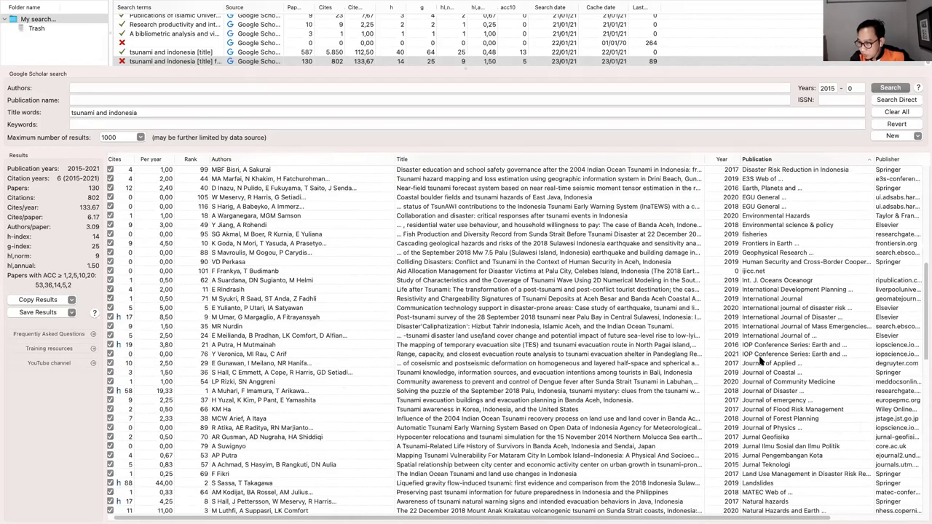
pyautogui.scroll(-5, 761, 361)
pyautogui.hscroll(1, 760, 360)
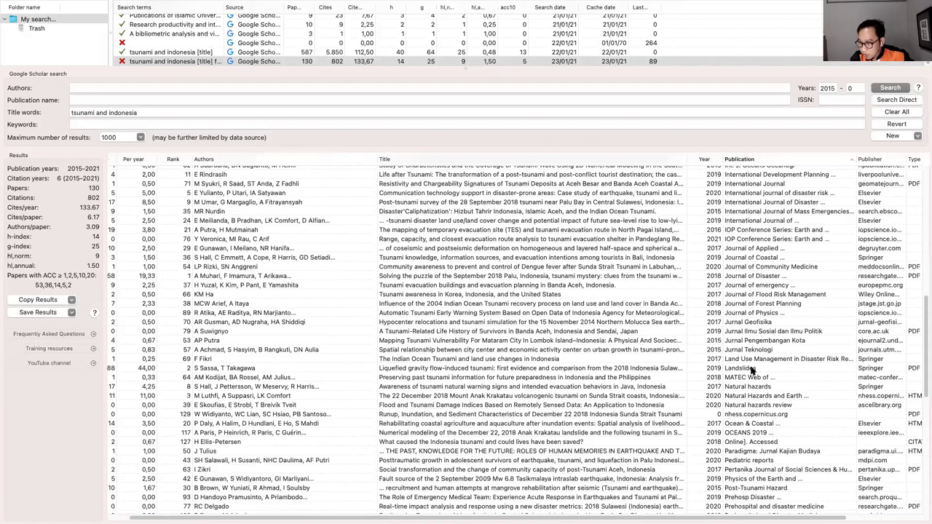
pyautogui.click(751, 361)
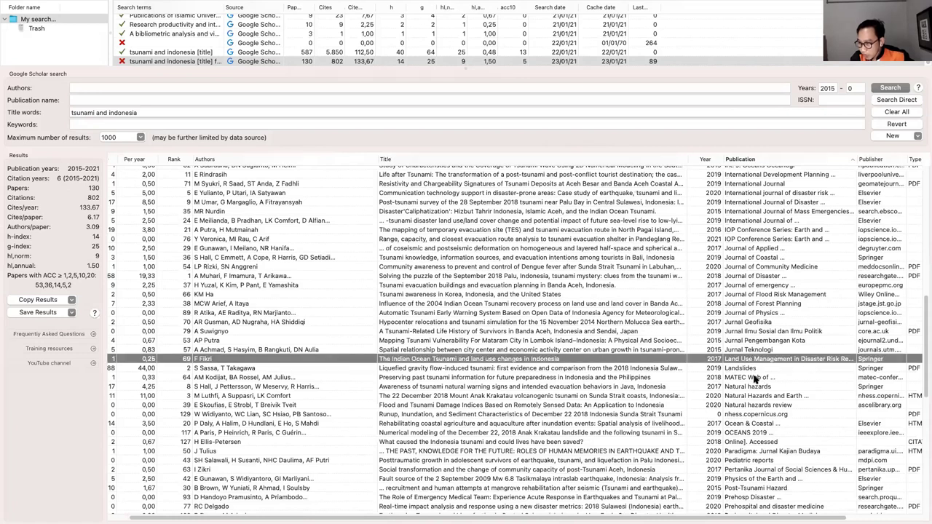
# Scan the publication-sorted results from Natural hazards through Pure and Applied Geophysics to the end of the list for journals and conferences
pyautogui.scroll(-2, 755, 405)
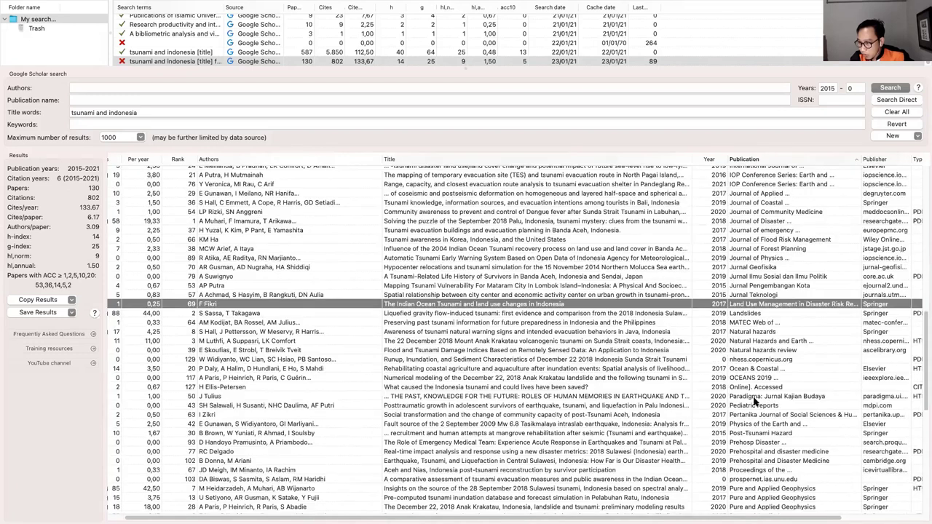
pyautogui.scroll(-4, 790, 366)
pyautogui.click(790, 369)
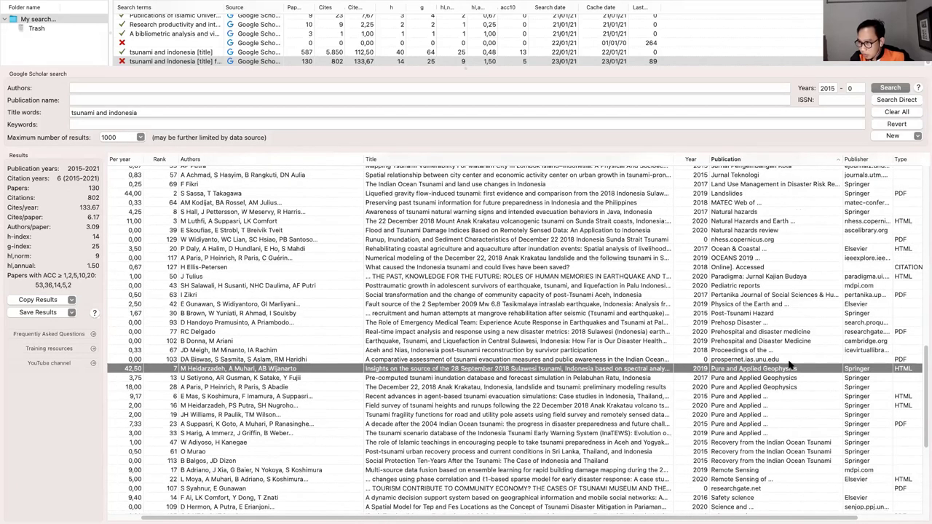
pyautogui.scroll(1, 790, 364)
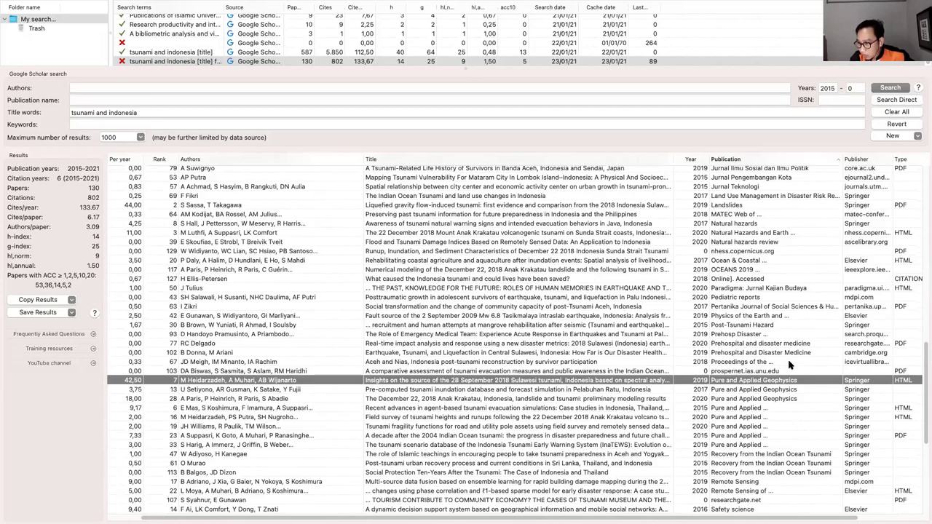
pyautogui.scroll(10, 790, 366)
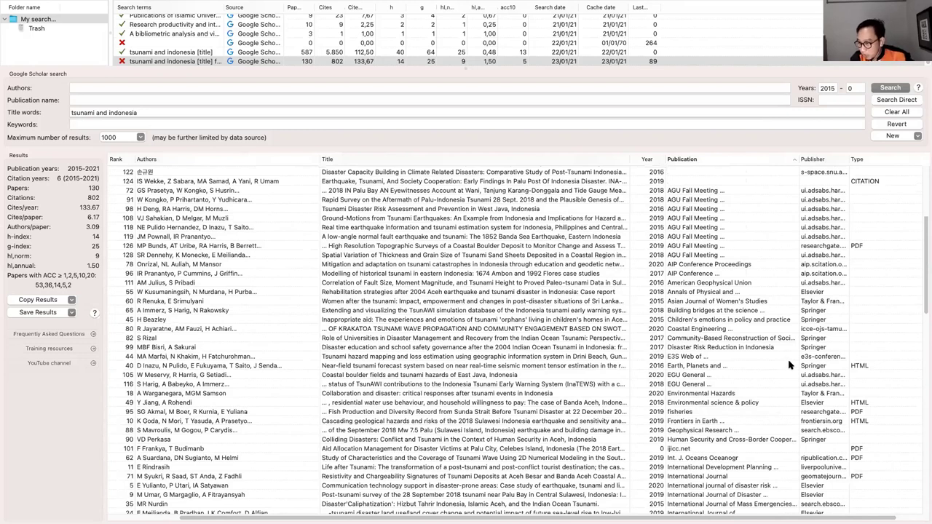
pyautogui.scroll(-10, 790, 364)
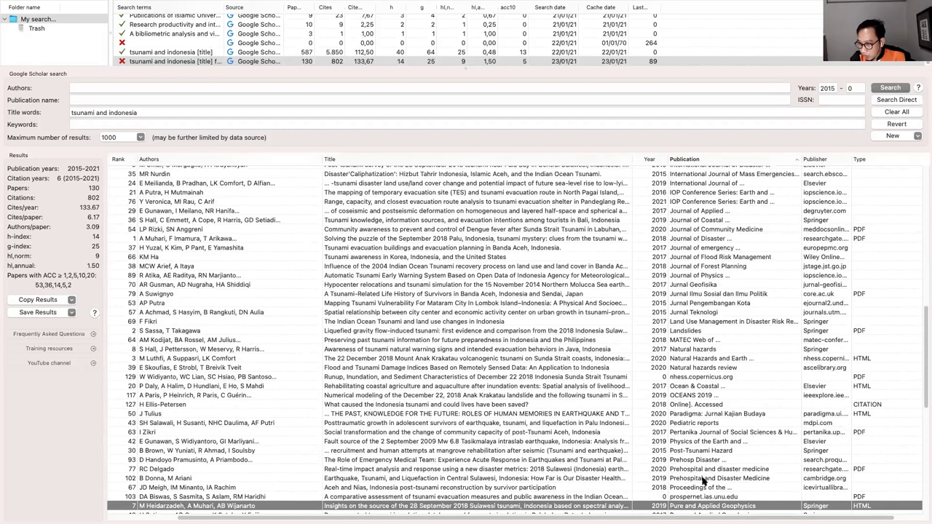
pyautogui.scroll(-10, 703, 491)
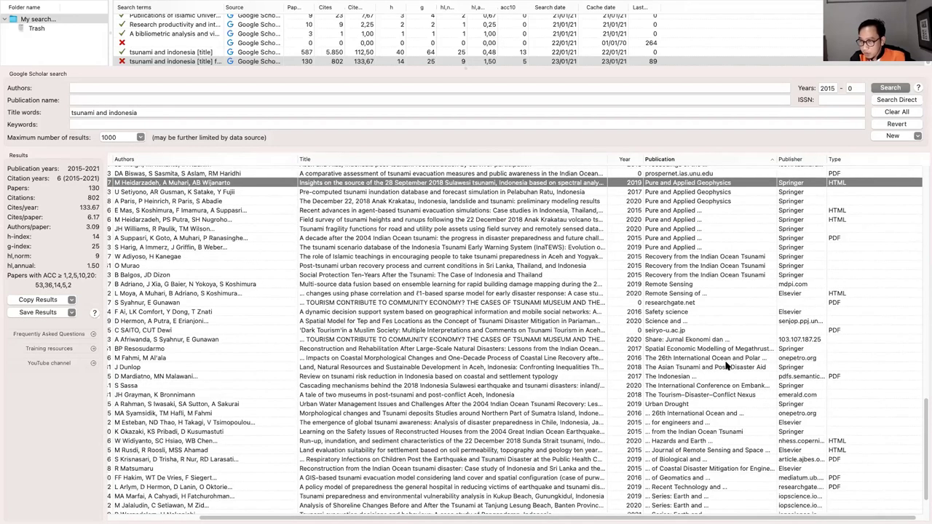
pyautogui.press('pagedown')
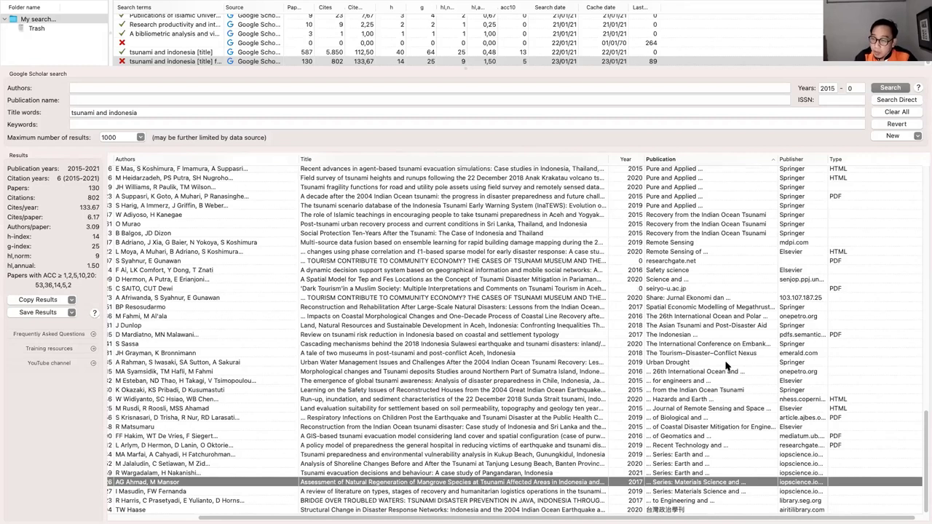
pyautogui.scroll(1, 725, 366)
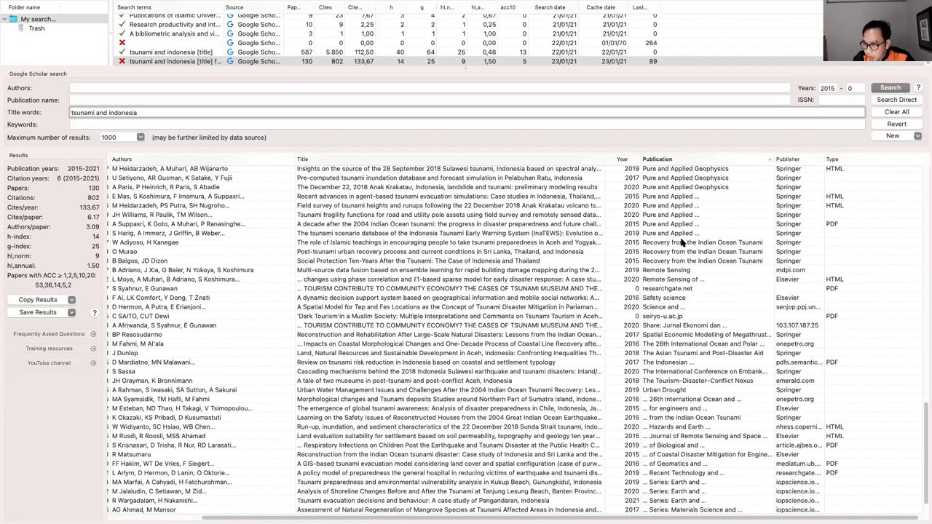
# Compare the tsunami papers listed under Pure and Applied Geophysics, Natural hazards, Journal of Disaster and the conference series
pyautogui.press('Tab')
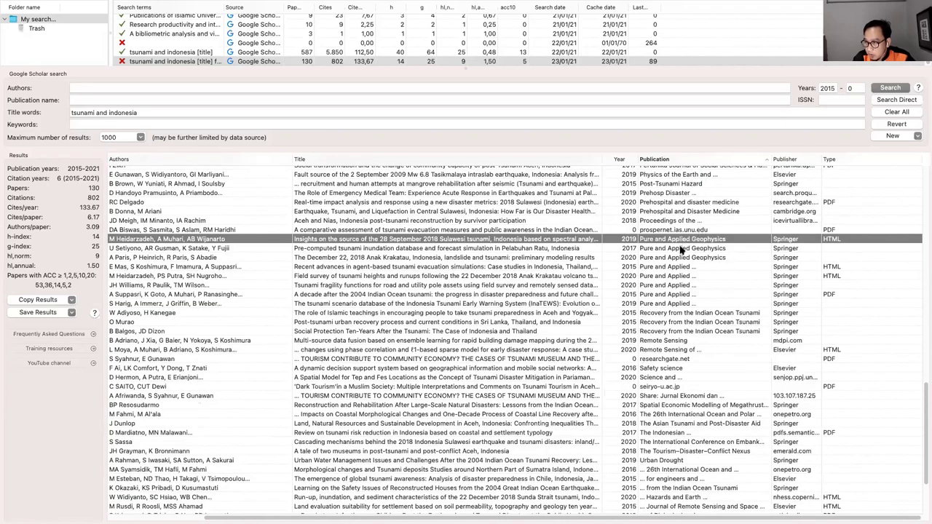
pyautogui.press('n')
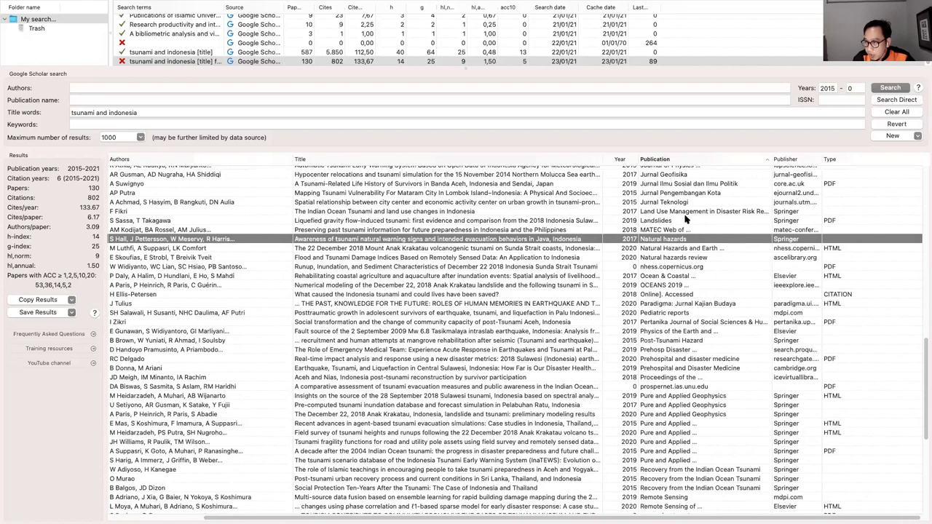
pyautogui.press('j')
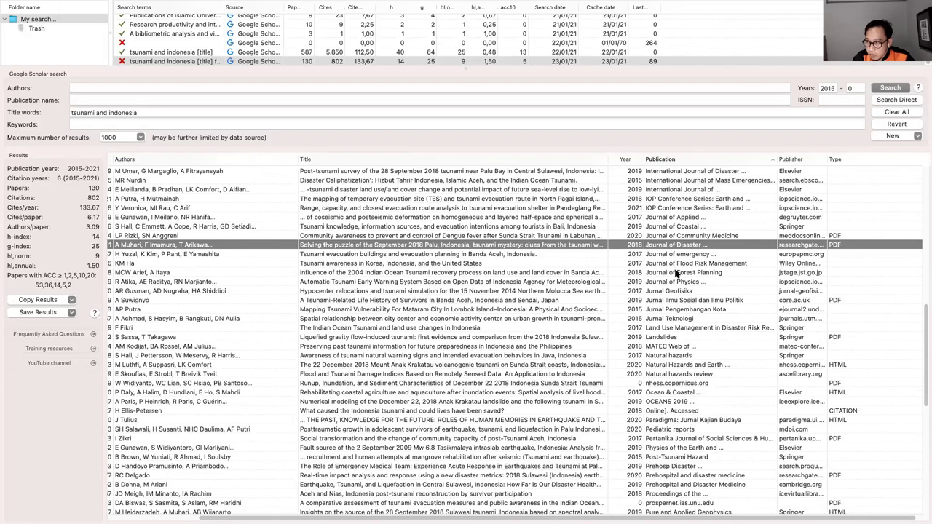
pyautogui.scroll(10, 676, 273)
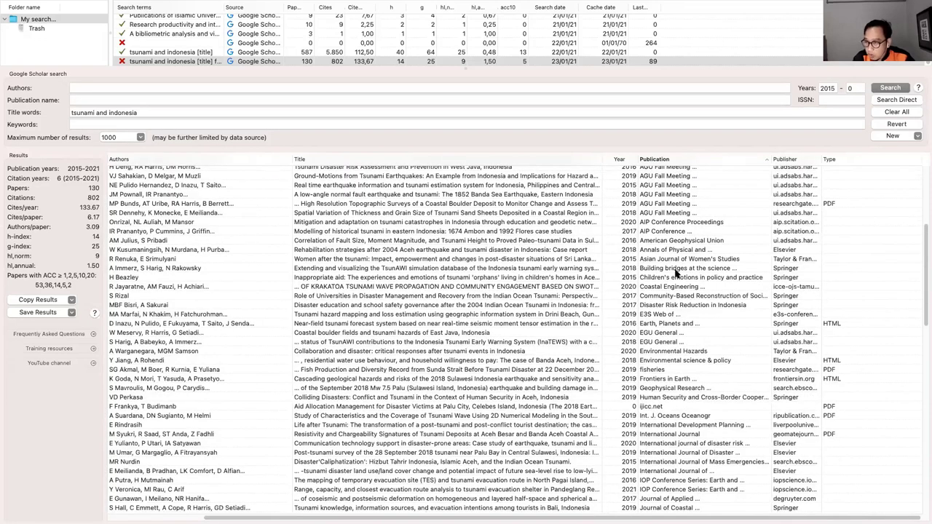
pyautogui.scroll(1, 676, 273)
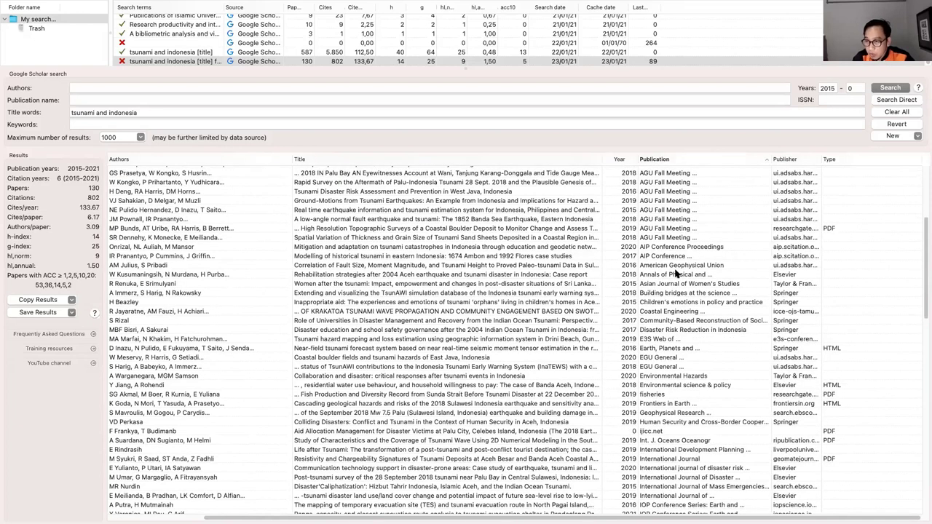
pyautogui.scroll(-8, 676, 273)
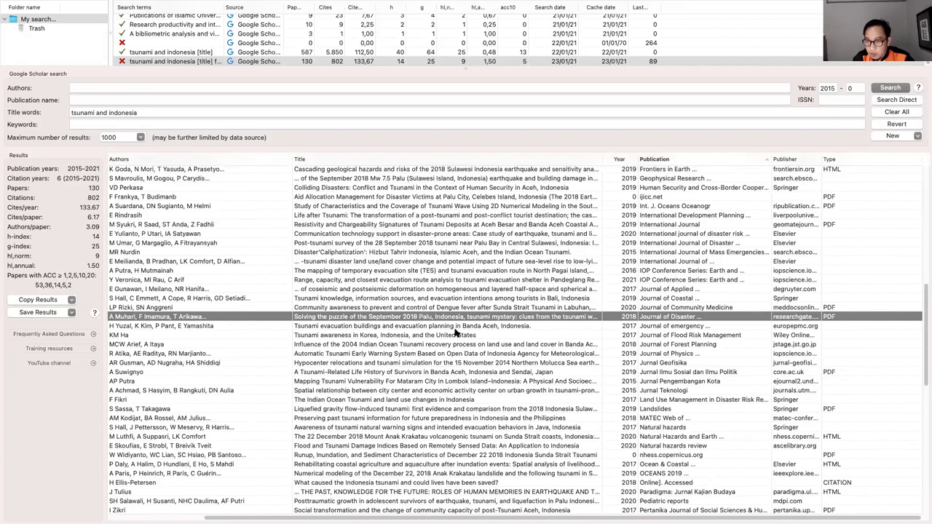
pyautogui.scroll(5, 329, 216)
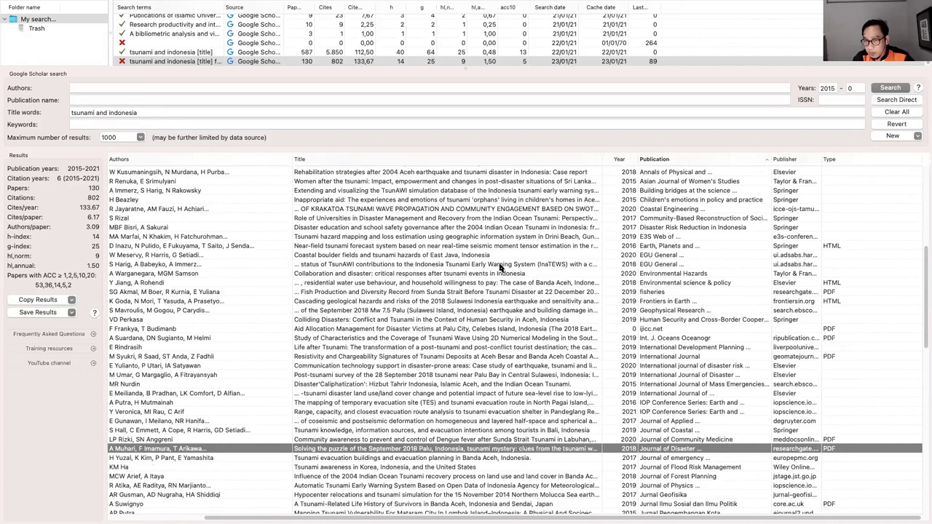
pyautogui.scroll(-2, 499, 266)
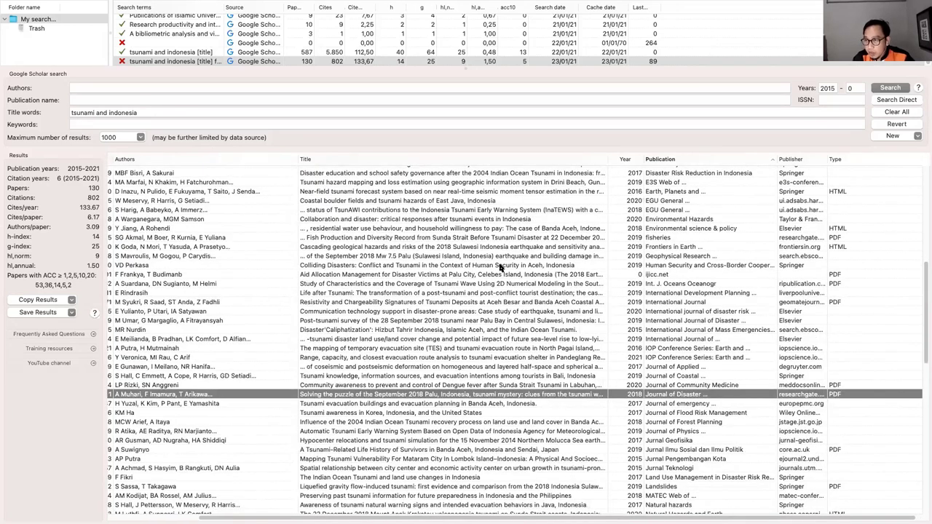
pyautogui.press('Tab')
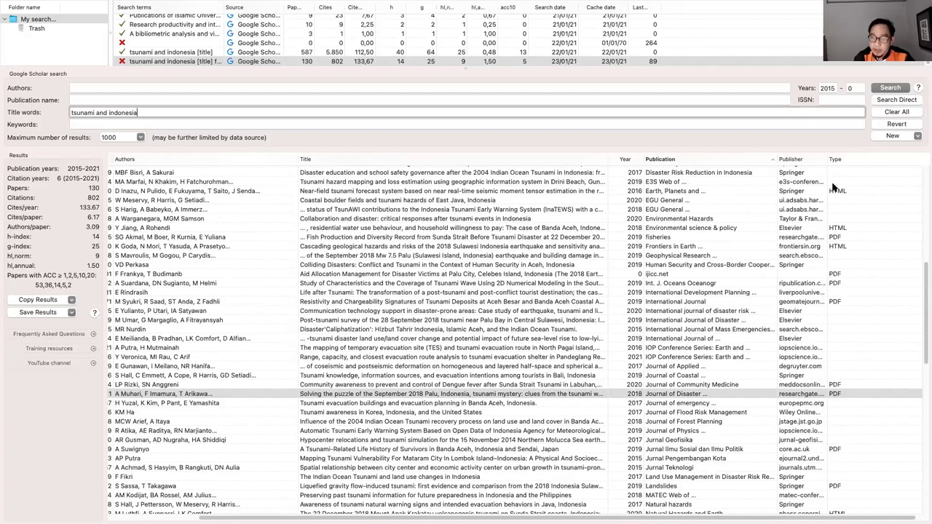
# Sort the found papers by author in alphabetical order
pyautogui.scroll(12, 834, 188)
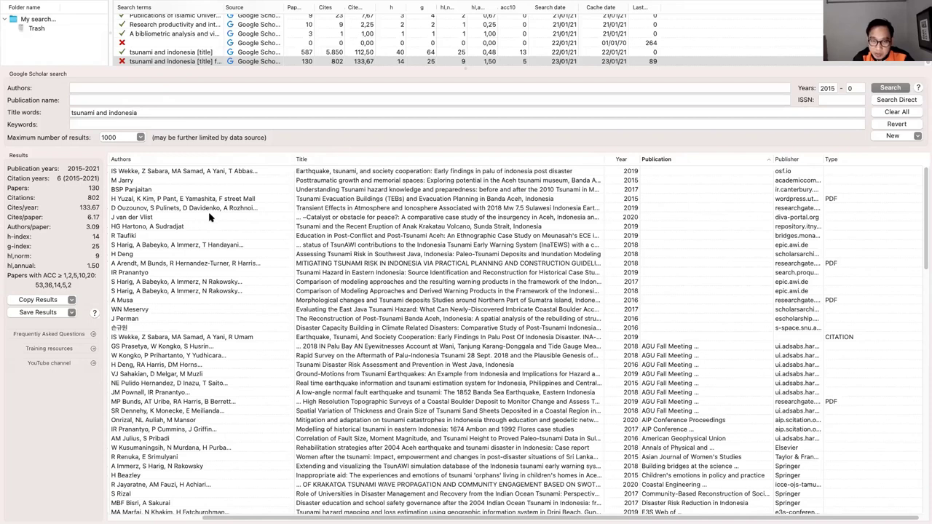
pyautogui.scroll(-2, 209, 217)
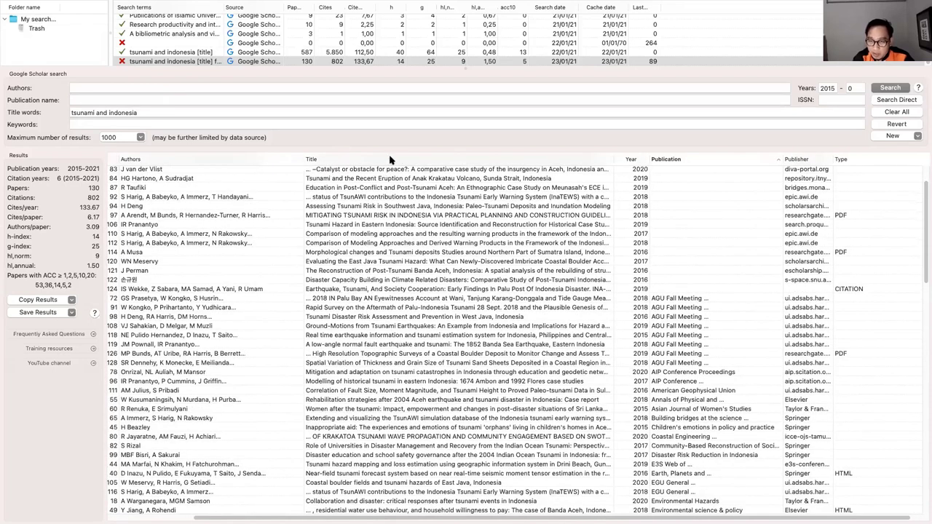
pyautogui.scroll(-2, 390, 159)
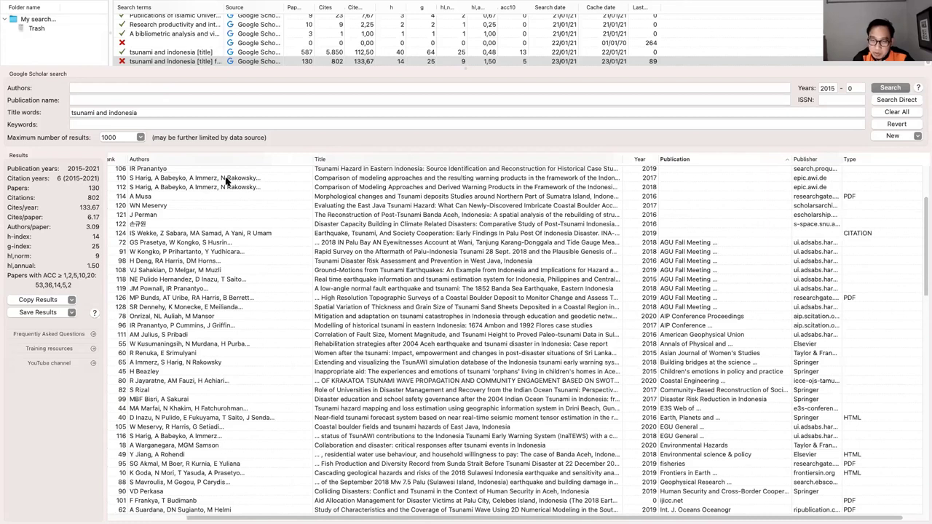
pyautogui.scroll(4, 132, 175)
pyautogui.hscroll(-2, 131, 175)
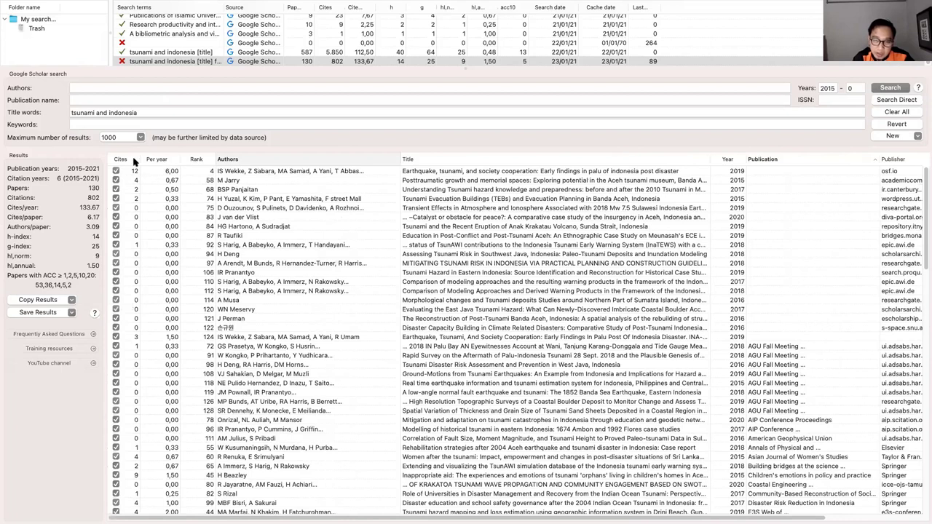
pyautogui.click(227, 159)
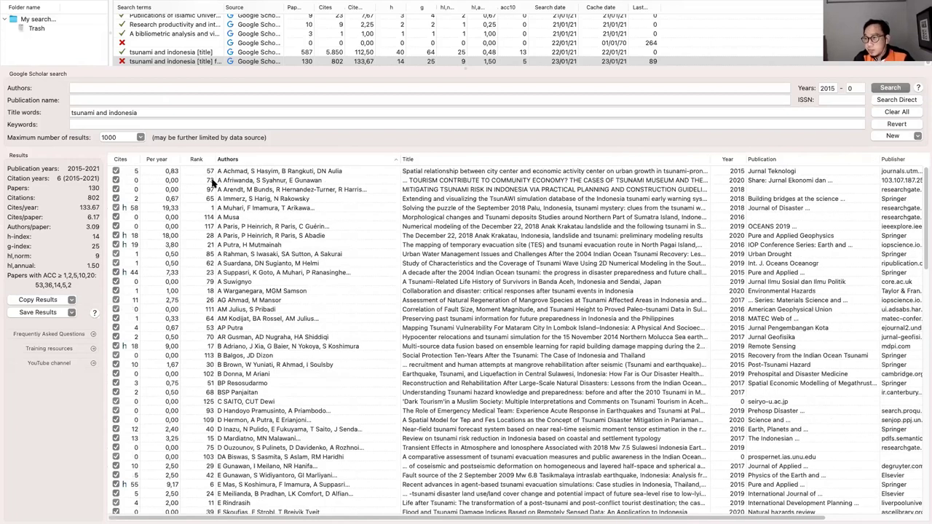
# Sort the papers by citations, highest first, and open the top article, "Liquefied gravity flow-induced tsunami", in the browser
pyautogui.click(530, 171)
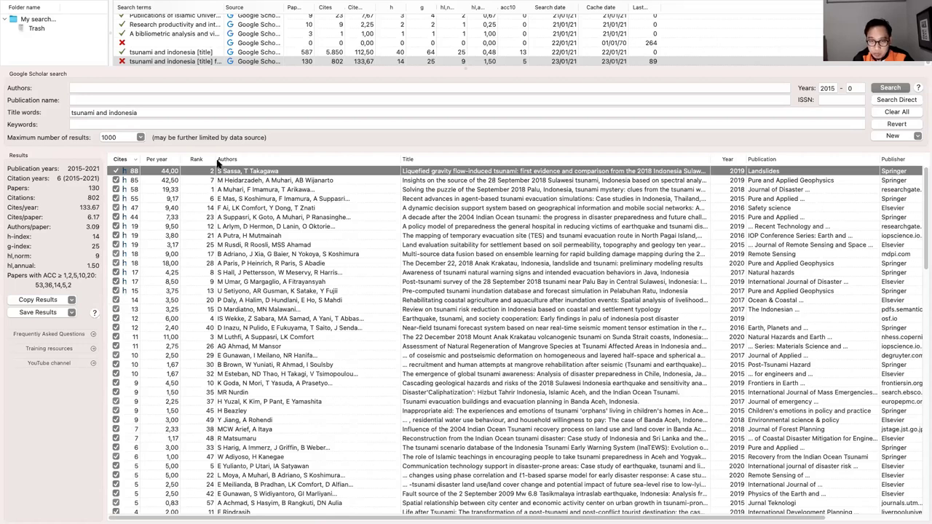
pyautogui.rightClick(527, 179)
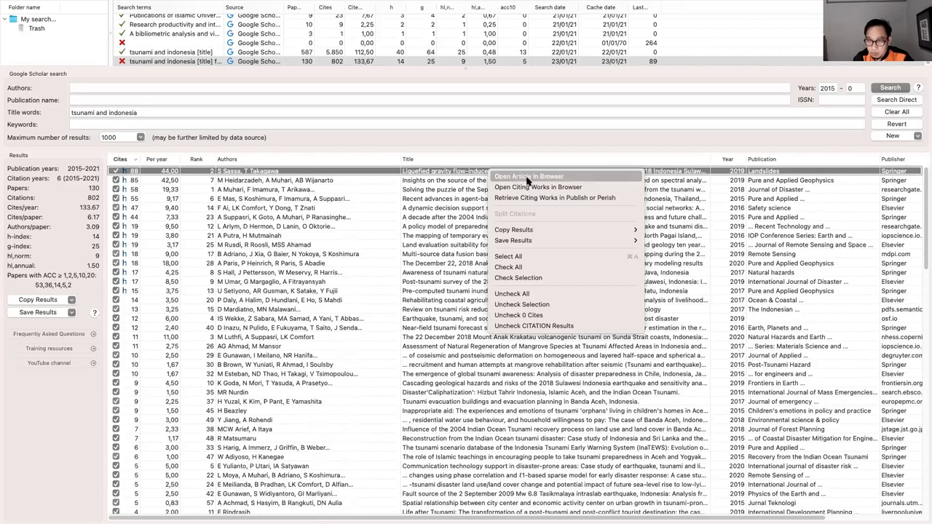
pyautogui.click(528, 177)
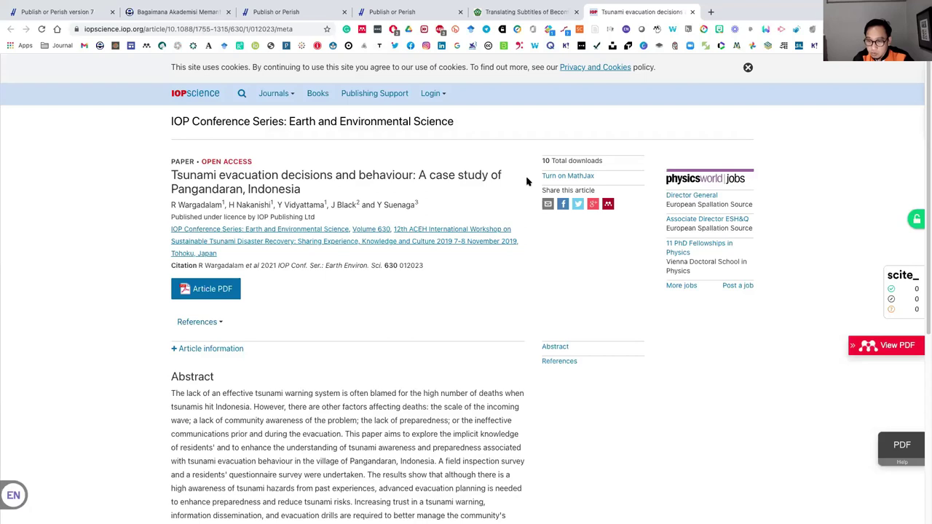
# Switch to Acrobat Reader showing the liquefied gravity flow-induced tsunami PDF, make its window full screen and hide the bookmarks
pyautogui.press('super+Tab')
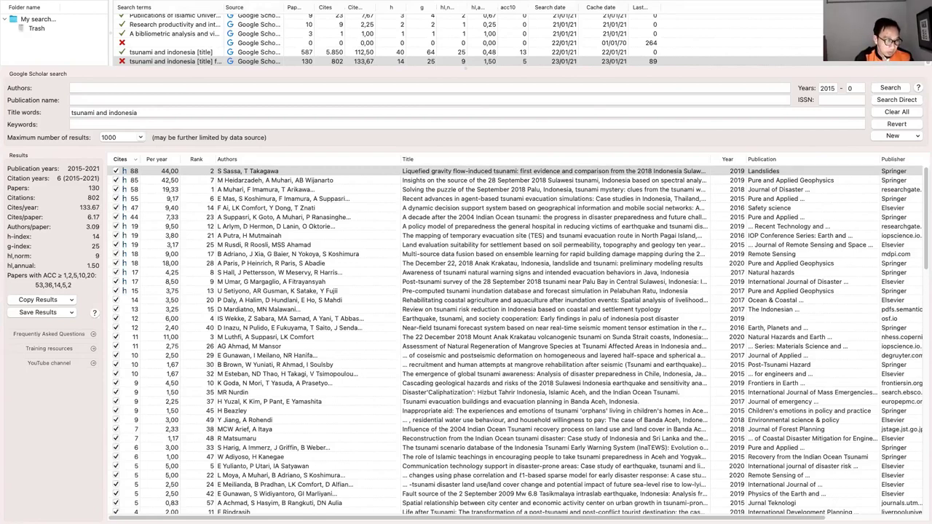
pyautogui.press('super+Tab')
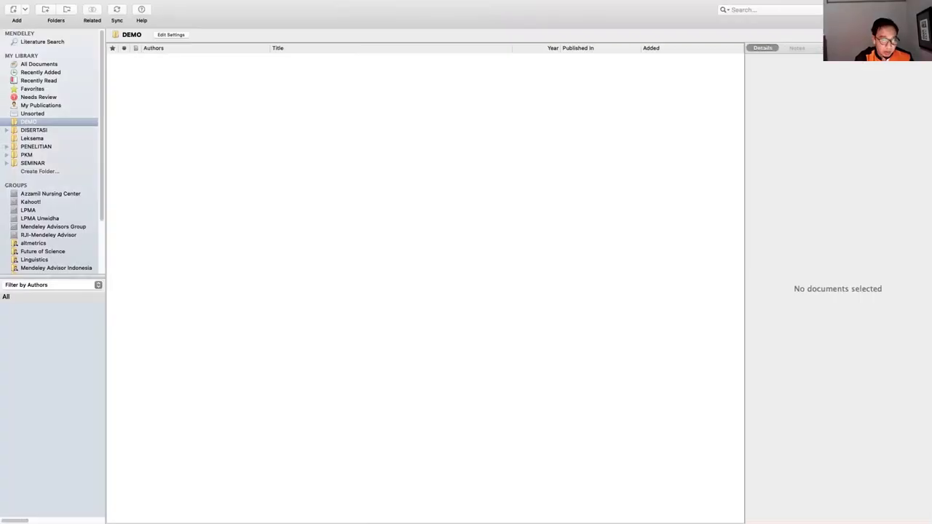
pyautogui.hotkey('ctrl', 'Left')
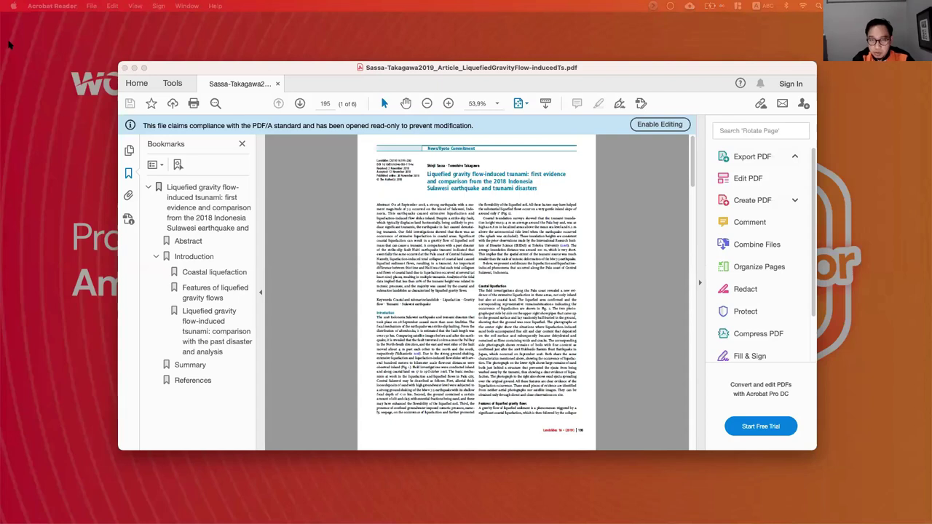
pyautogui.click(144, 68)
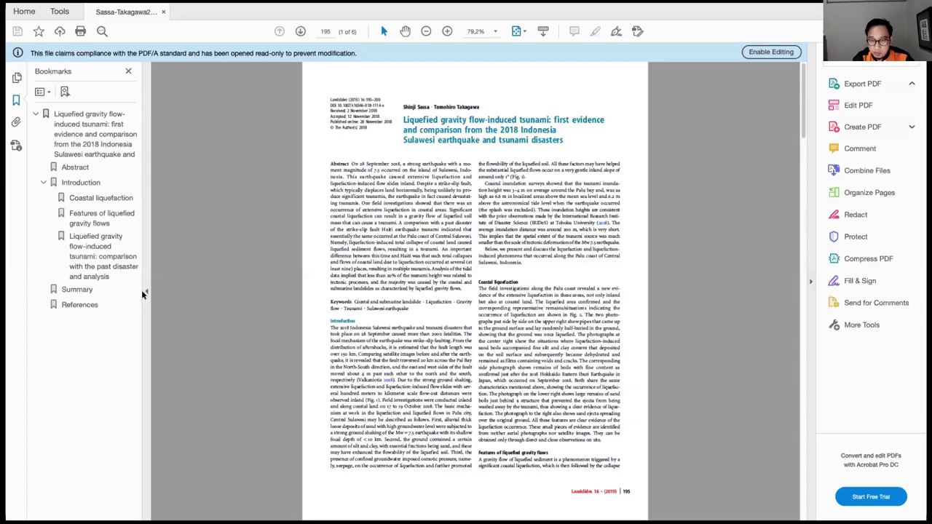
pyautogui.click(143, 291)
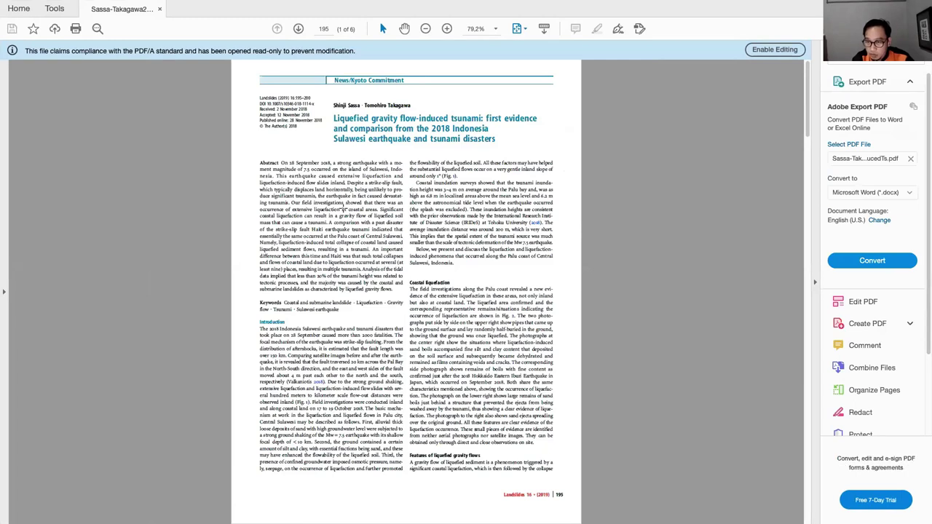
# Look through the six-page article PDF, examining its text, satellite image figures and references
pyautogui.scroll(-6, 342, 209)
pyautogui.scroll(-2, 342, 209)
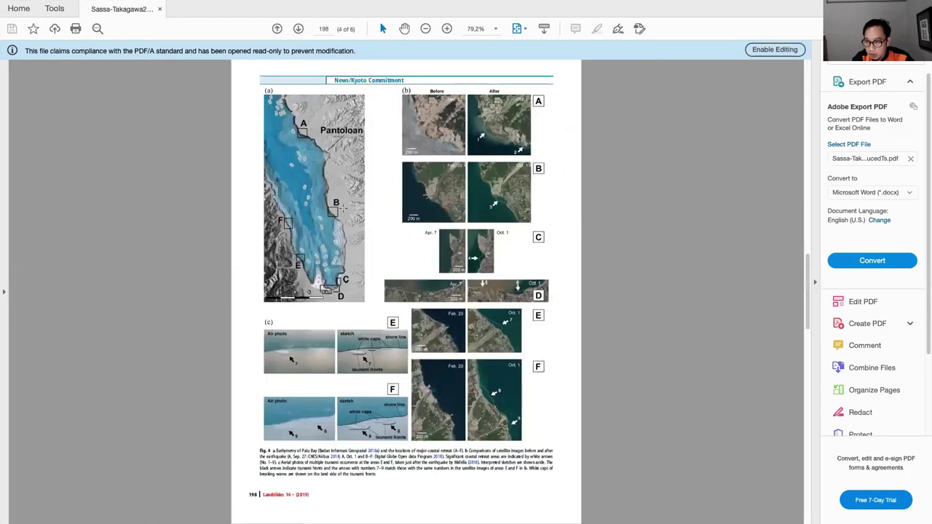
pyautogui.scroll(-4, 343, 209)
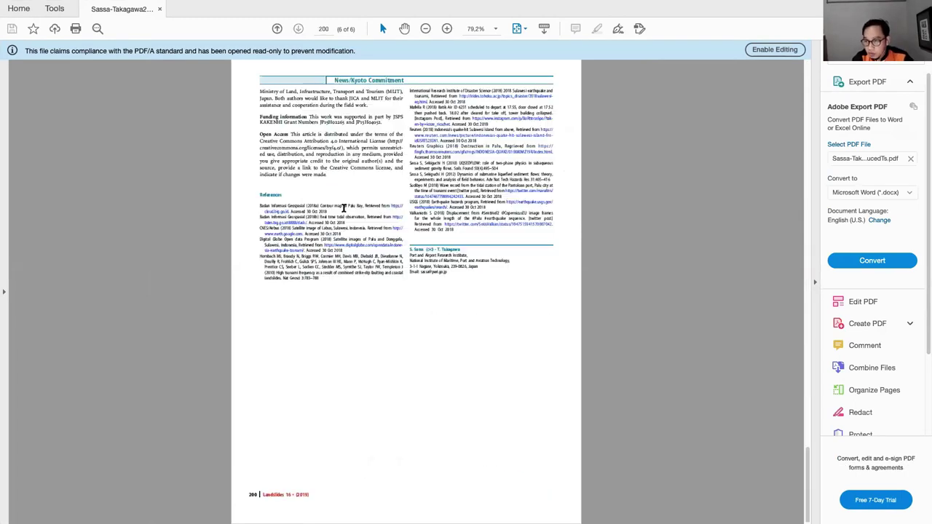
pyautogui.scroll(4, 344, 208)
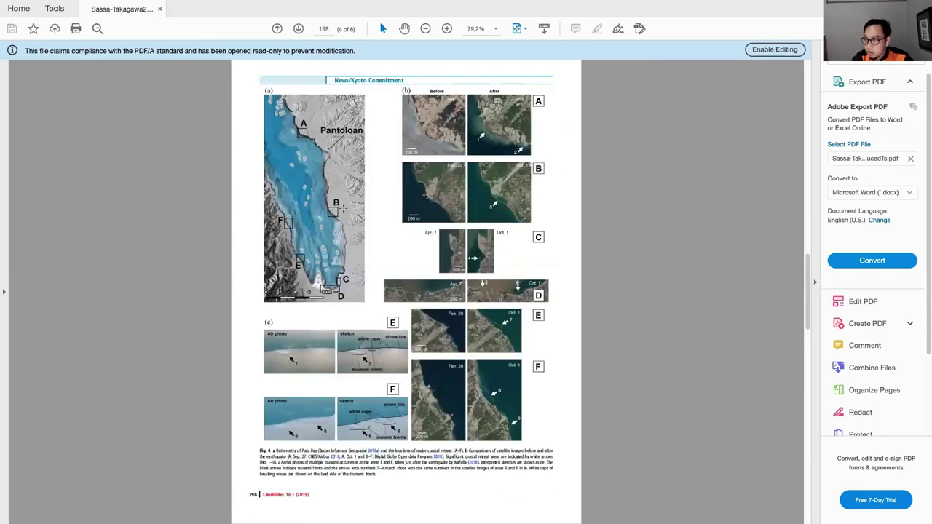
pyautogui.scroll(4, 344, 207)
pyautogui.scroll(2, 344, 208)
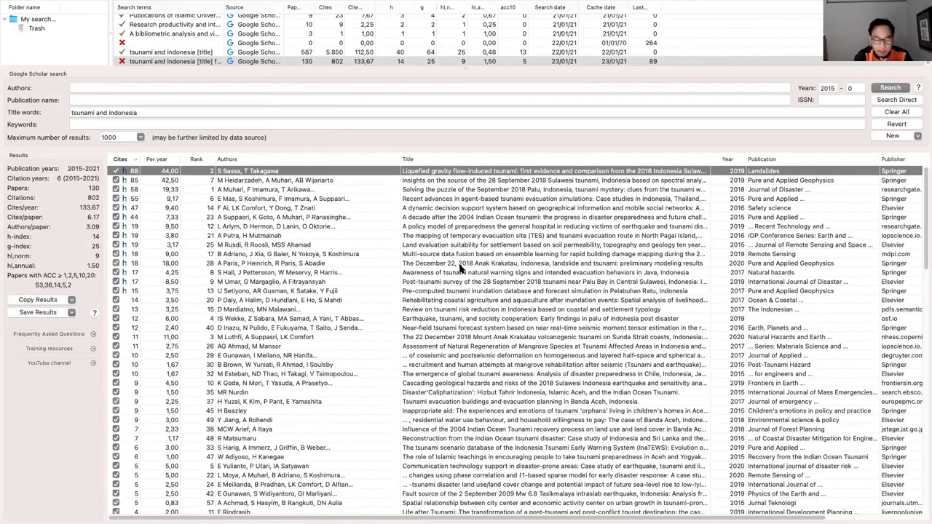
# Select the 17 most-cited papers down to "The 22 December 2018 Mount Anak Krakatau" together, skipping those with 85 and 47 citations
pyautogui.click(477, 182)
pyautogui.click(477, 191)
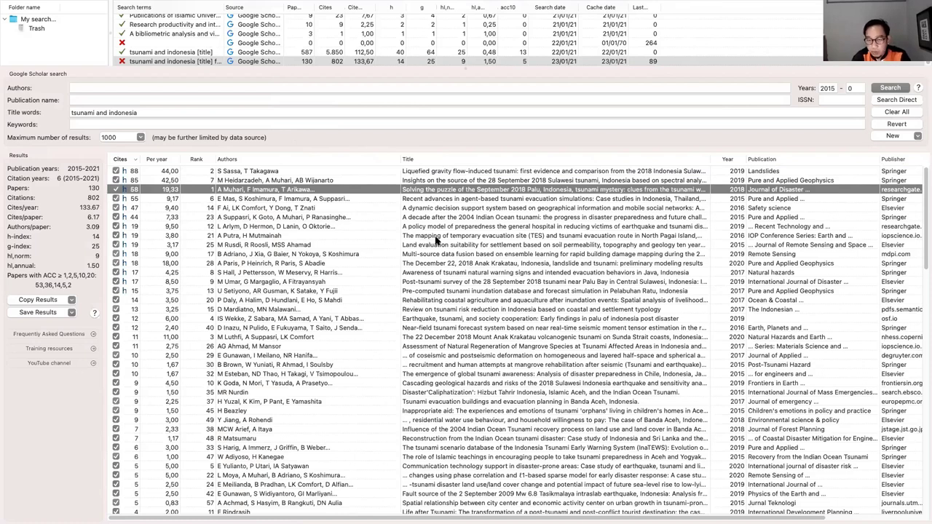
pyautogui.click(448, 174)
pyautogui.keyDown('super'); pyautogui.click(450, 188); pyautogui.keyUp('super')
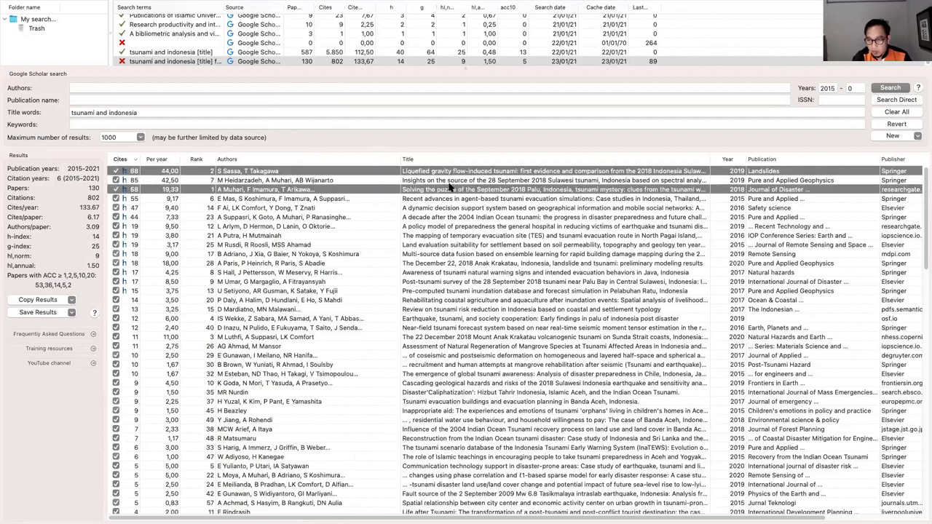
pyautogui.keyDown('super'); pyautogui.click(448, 201); pyautogui.keyUp('super')
pyautogui.keyDown('super'); pyautogui.click(448, 216); pyautogui.keyUp('super')
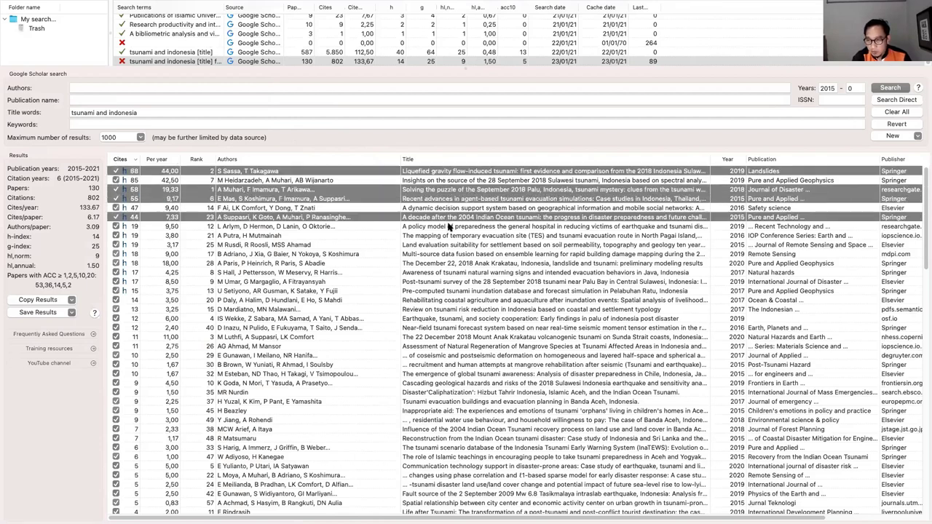
pyautogui.keyDown('super'); pyautogui.click(449, 226); pyautogui.keyUp('super')
pyautogui.keyDown('super'); pyautogui.click(450, 237); pyautogui.keyUp('super')
pyautogui.keyDown('super'); pyautogui.click(450, 245); pyautogui.keyUp('super')
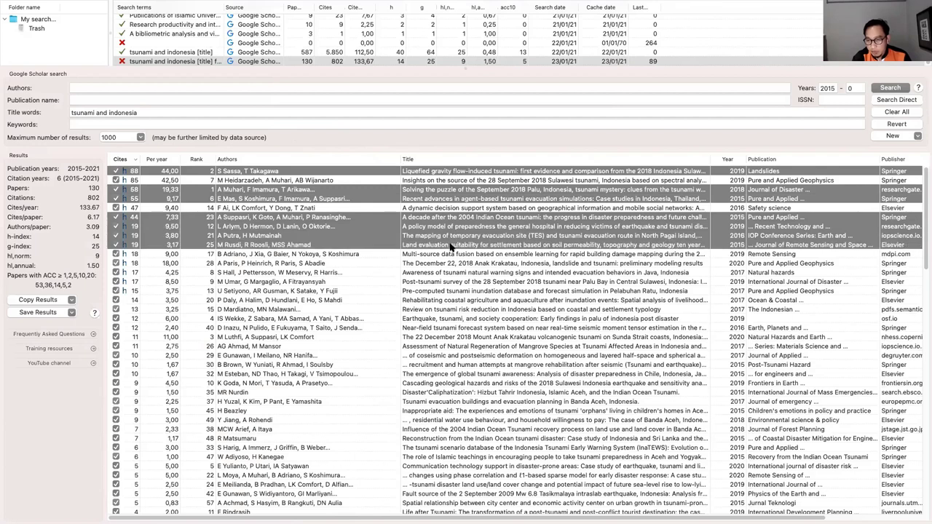
pyautogui.keyDown('super'); pyautogui.click(451, 254); pyautogui.keyUp('super')
pyautogui.keyDown('super'); pyautogui.click(452, 264); pyautogui.keyUp('super')
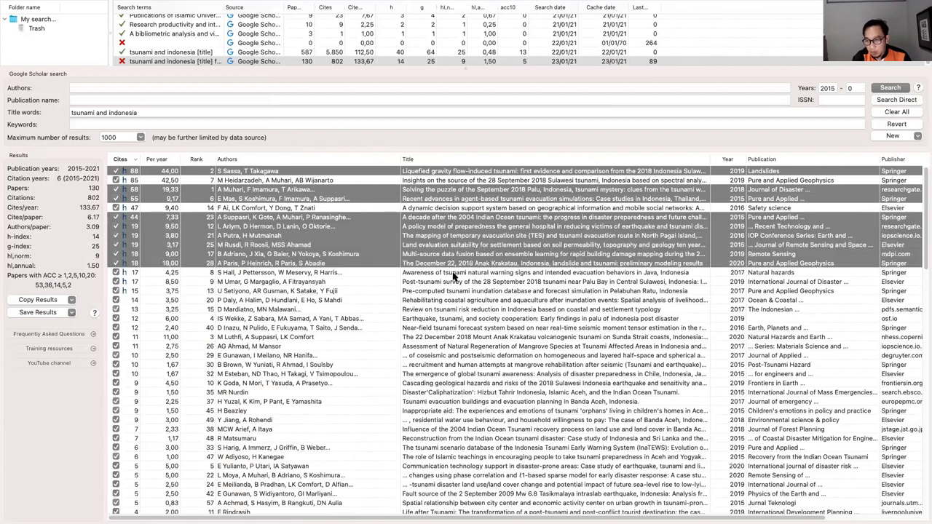
pyautogui.keyDown('super'); pyautogui.click(453, 273); pyautogui.keyUp('super')
pyautogui.keyDown('super'); pyautogui.click(454, 282); pyautogui.keyUp('super')
pyautogui.keyDown('super'); pyautogui.click(455, 291); pyautogui.keyUp('super')
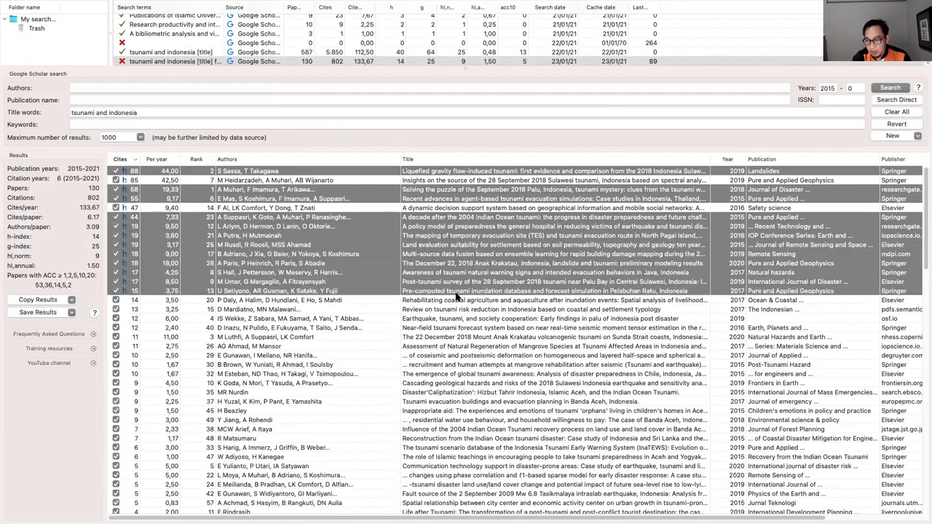
pyautogui.keyDown('super'); pyautogui.click(458, 300); pyautogui.keyUp('super')
pyautogui.keyDown('super'); pyautogui.click(458, 310); pyautogui.keyUp('super')
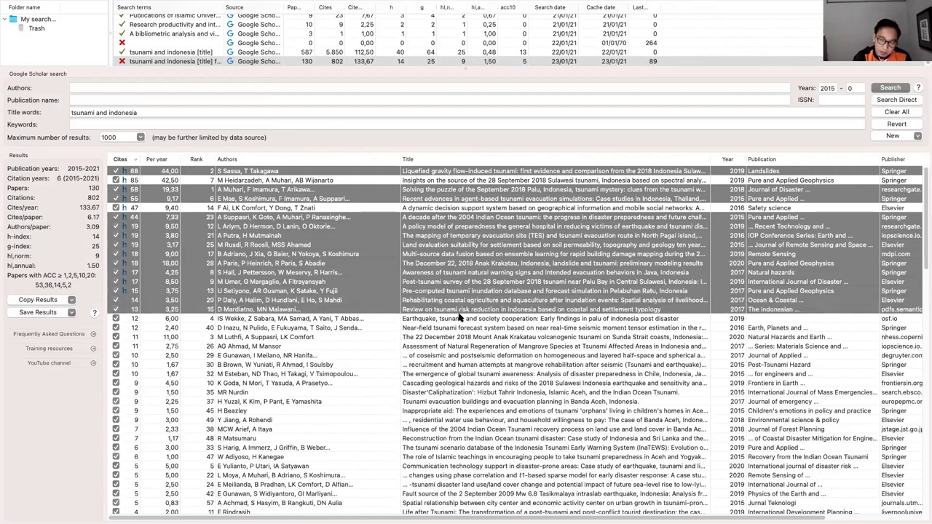
pyautogui.keyDown('super'); pyautogui.click(459, 318); pyautogui.keyUp('super')
pyautogui.keyDown('super'); pyautogui.click(459, 328); pyautogui.keyUp('super')
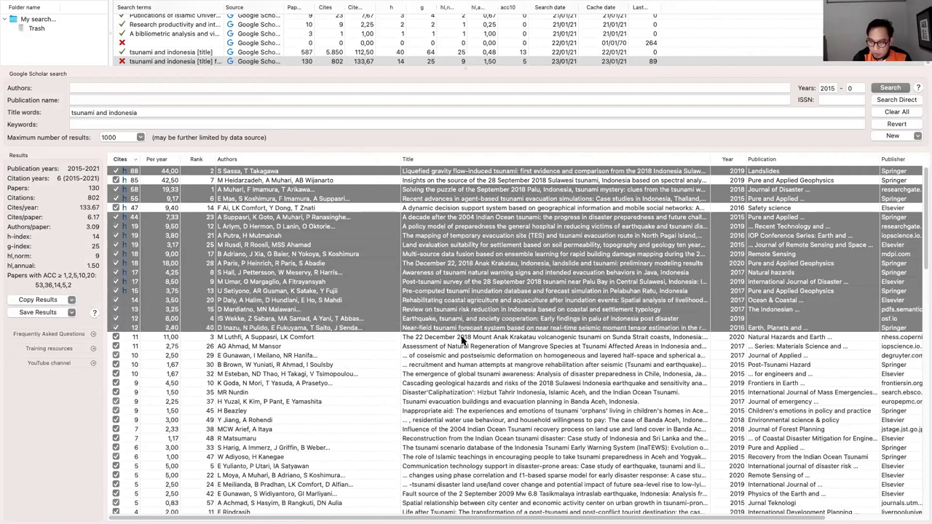
pyautogui.keyDown('super'); pyautogui.click(463, 338); pyautogui.keyUp('super')
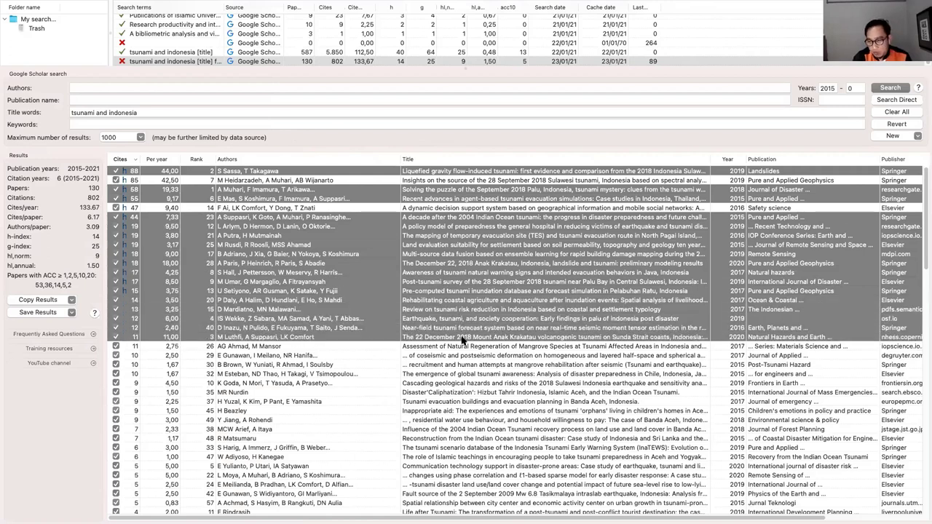
# Save the selected papers as a BibTeX file named gs-tsunami-and-indonesia on the Desktop
pyautogui.rightClick(462, 243)
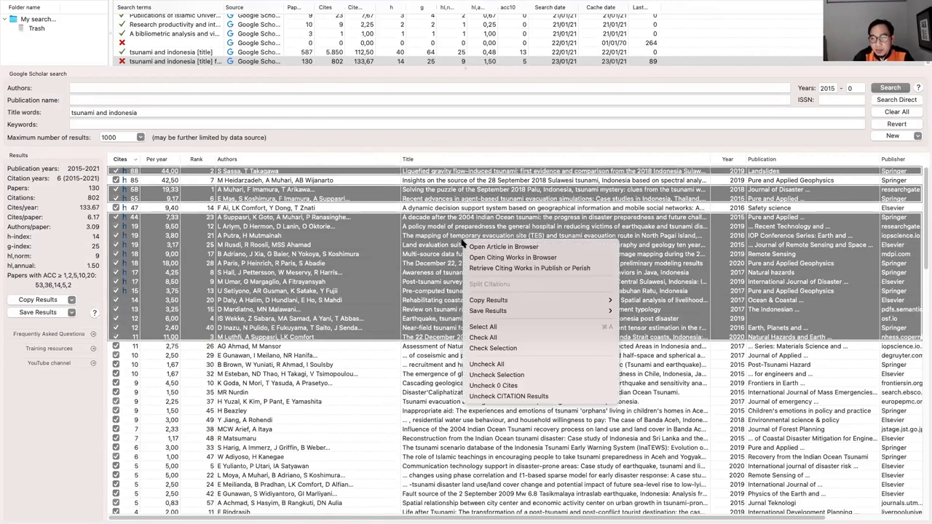
pyautogui.moveTo(538, 311)
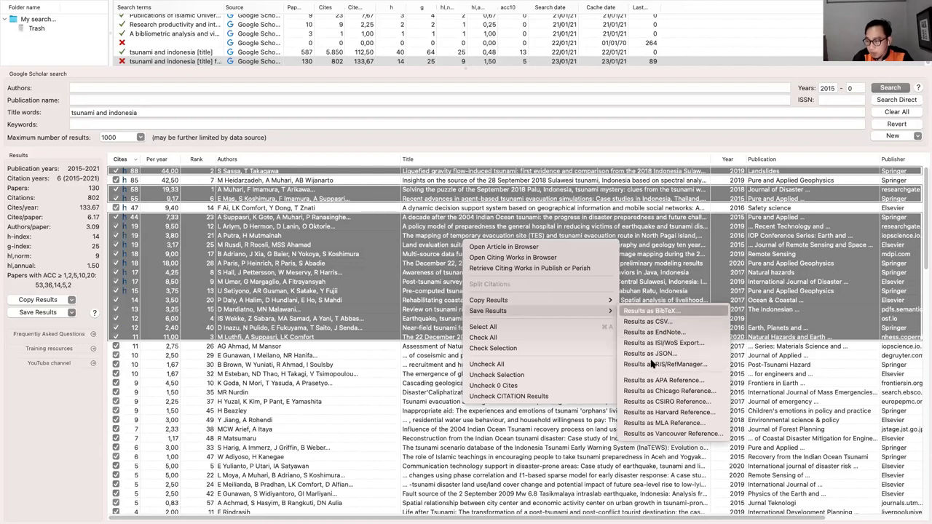
pyautogui.click(655, 312)
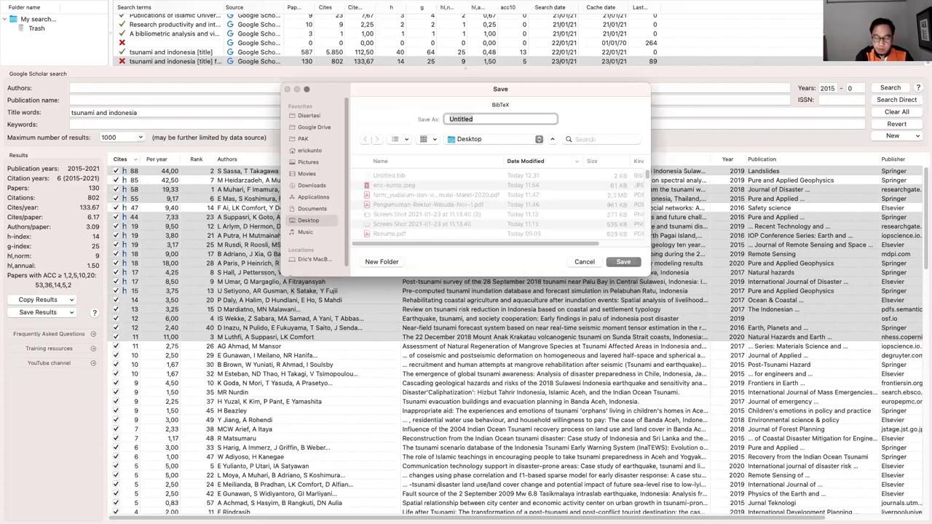
pyautogui.write('gs-tsu')
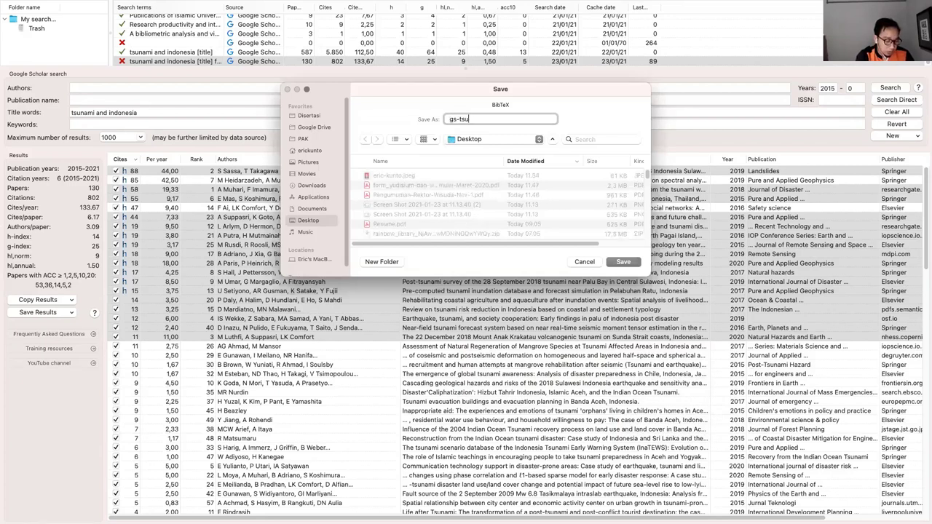
pyautogui.write('nami-and-indonesia')
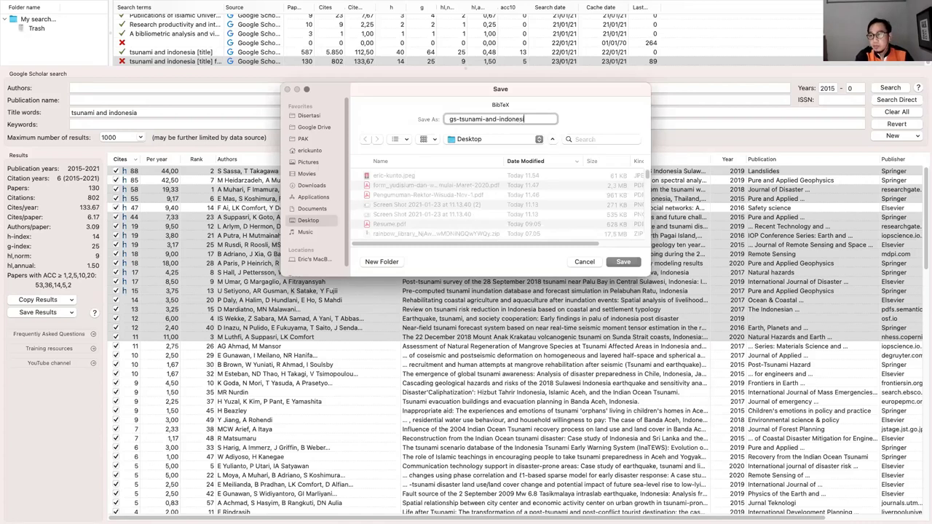
pyautogui.click(623, 262)
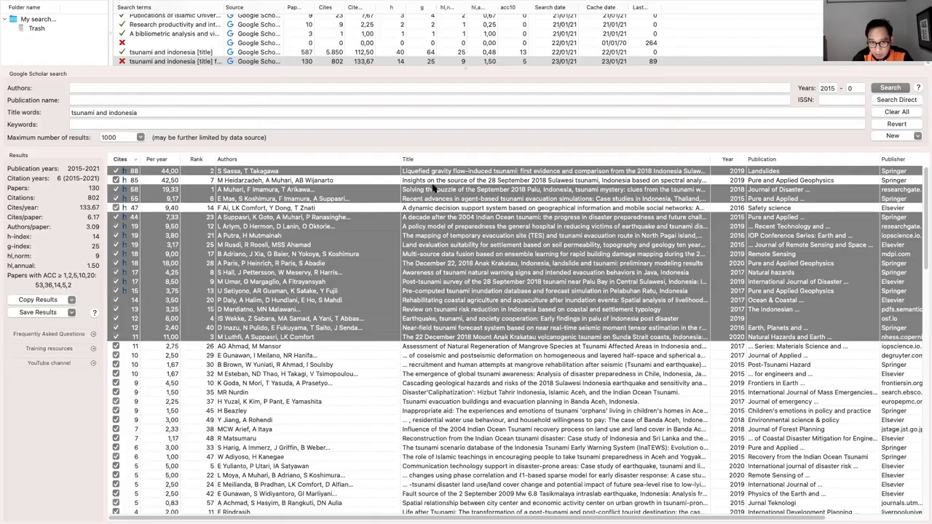
# Switch to Mendeley Desktop and import the BibTeX file gs-tsunami-and-indonesia.bib from the Desktop into the DEMO folder
pyautogui.hotkey('ctrl', 'Left')
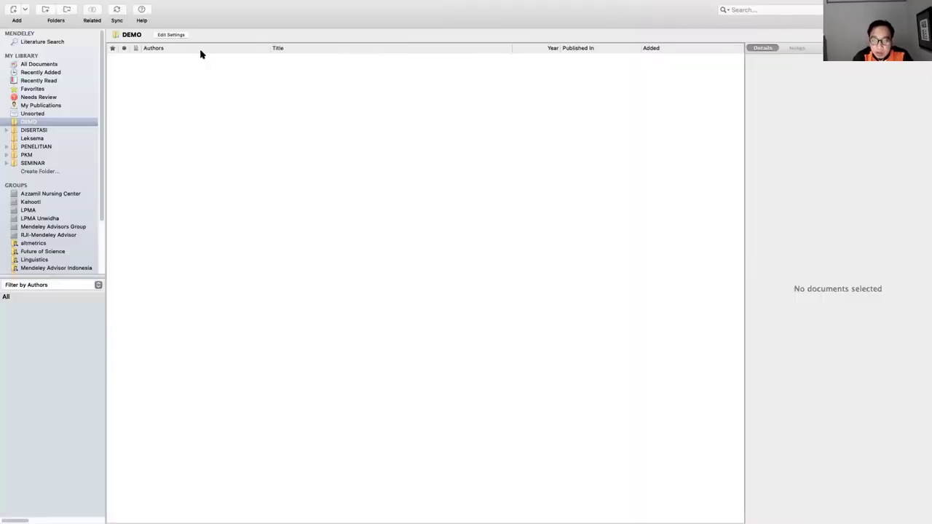
pyautogui.moveTo(151, 25)
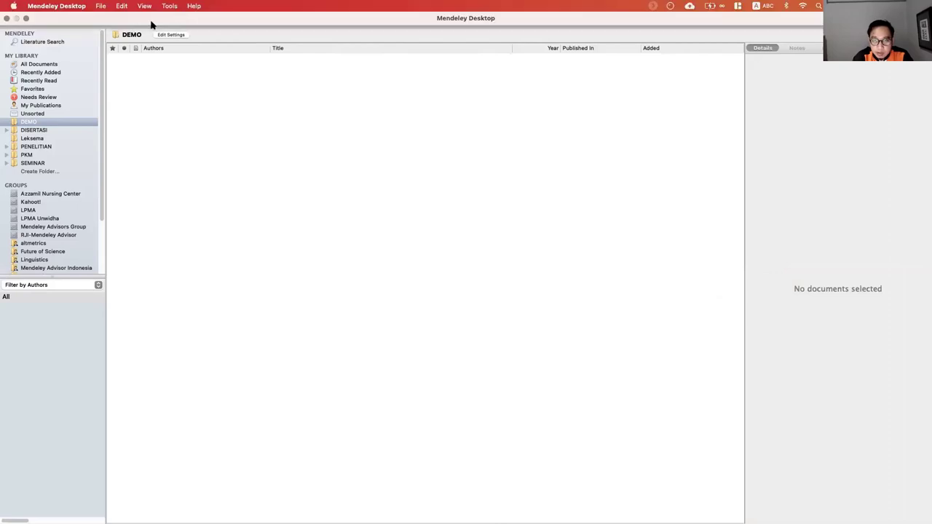
pyautogui.click(101, 6)
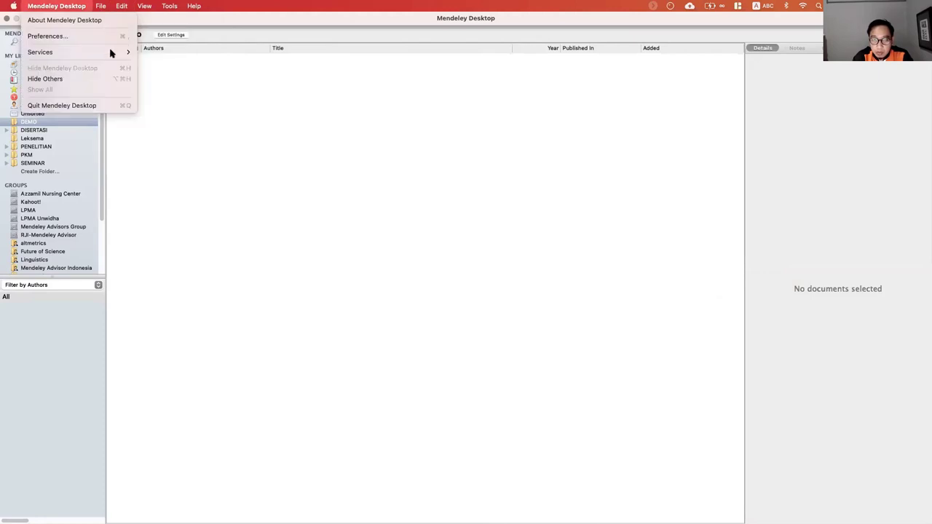
pyautogui.moveTo(117, 69)
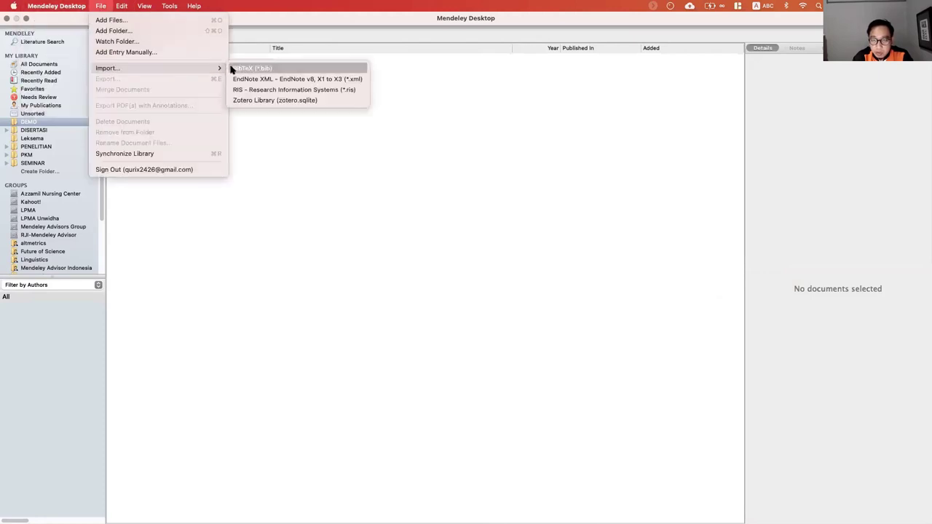
pyautogui.click(313, 70)
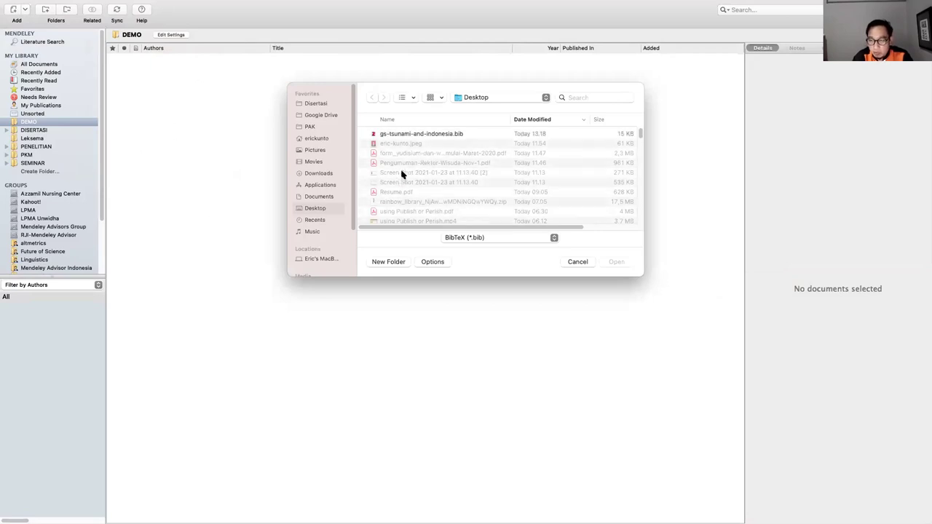
pyautogui.click(393, 137)
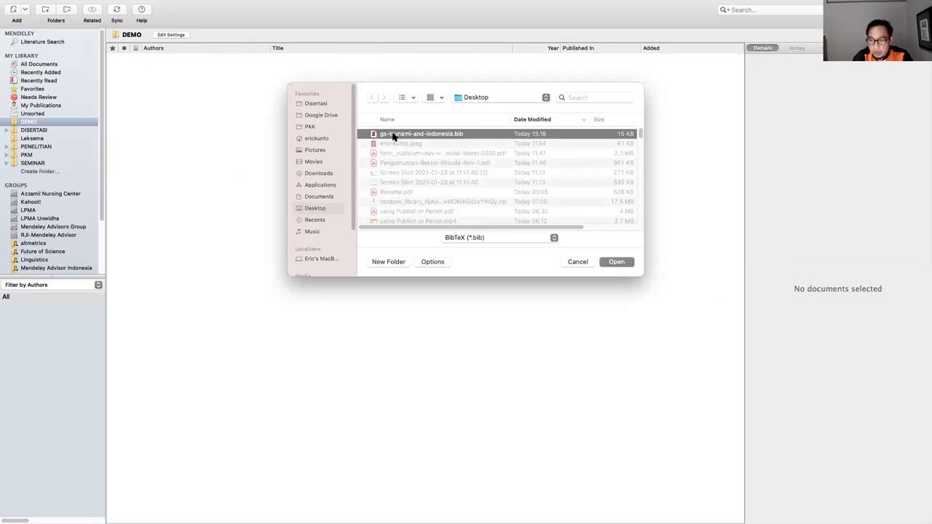
pyautogui.click(617, 262)
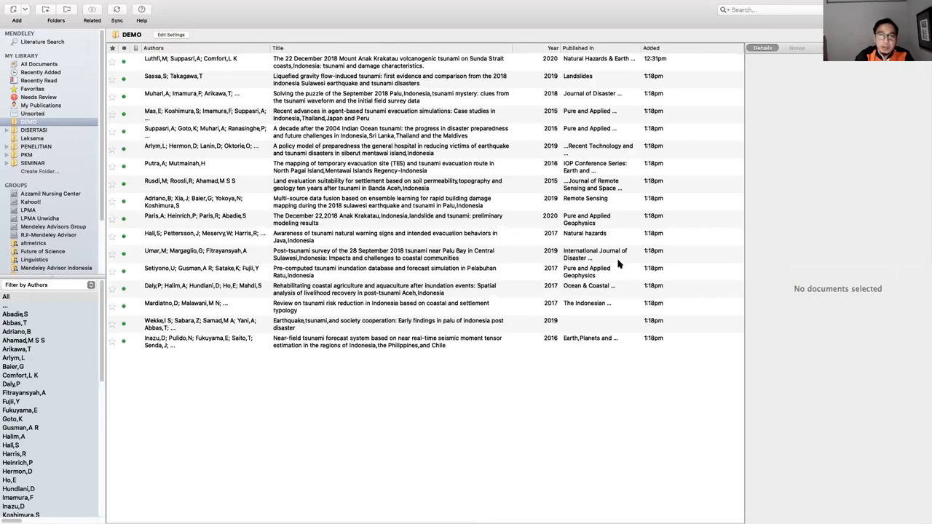
# Look through the details of the first five imported papers in the DEMO folder
pyautogui.click(429, 65)
pyautogui.click(429, 83)
pyautogui.click(428, 102)
pyautogui.click(429, 120)
pyautogui.click(429, 135)
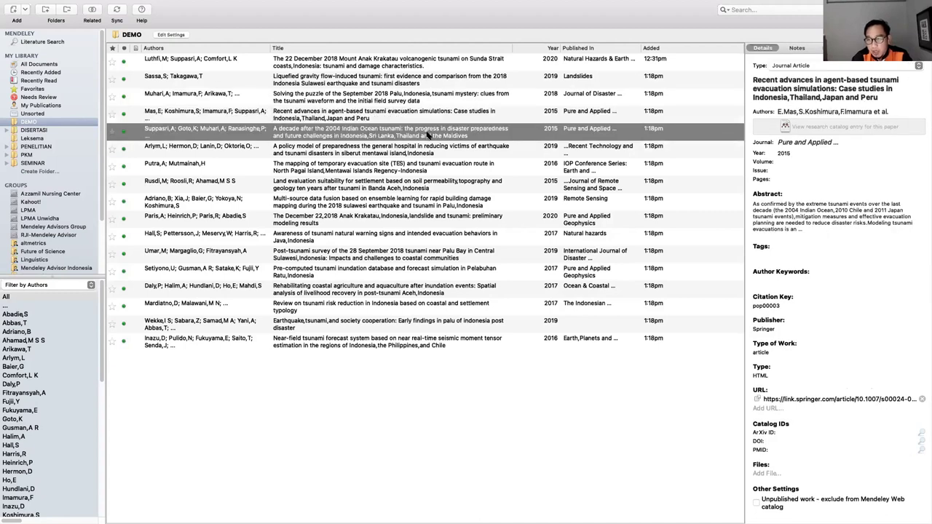
# Check the Volume, Issue, Pages and title fields in the details of the 22 December 2018 Mount Anak Krakatau paper
pyautogui.click(227, 66)
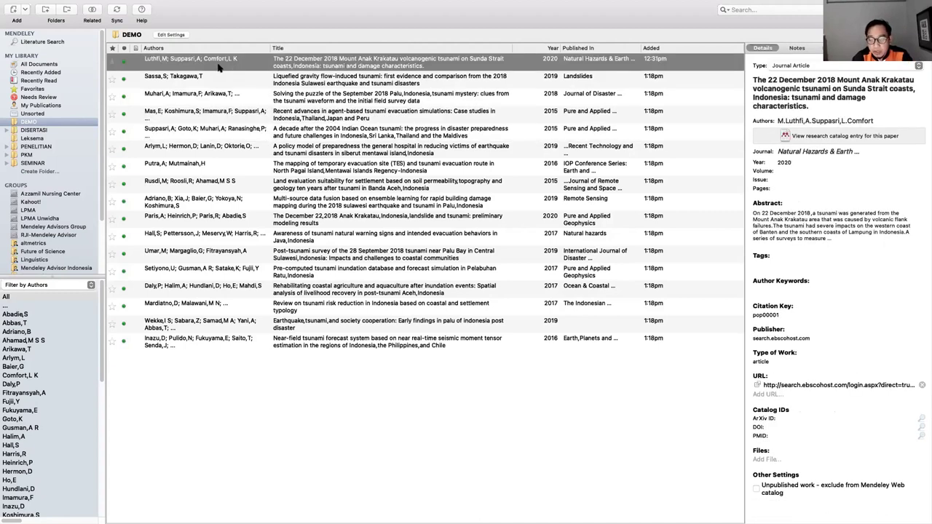
pyautogui.click(370, 86)
pyautogui.click(369, 67)
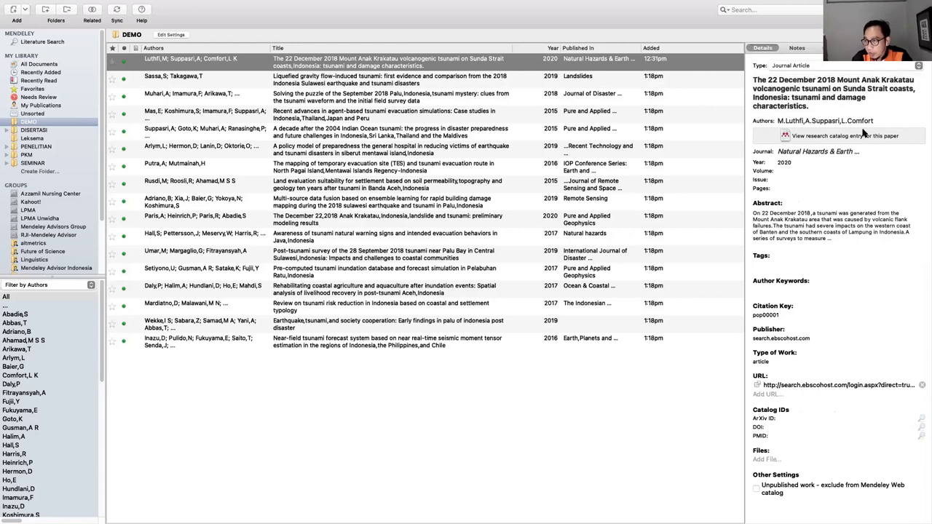
pyautogui.click(791, 169)
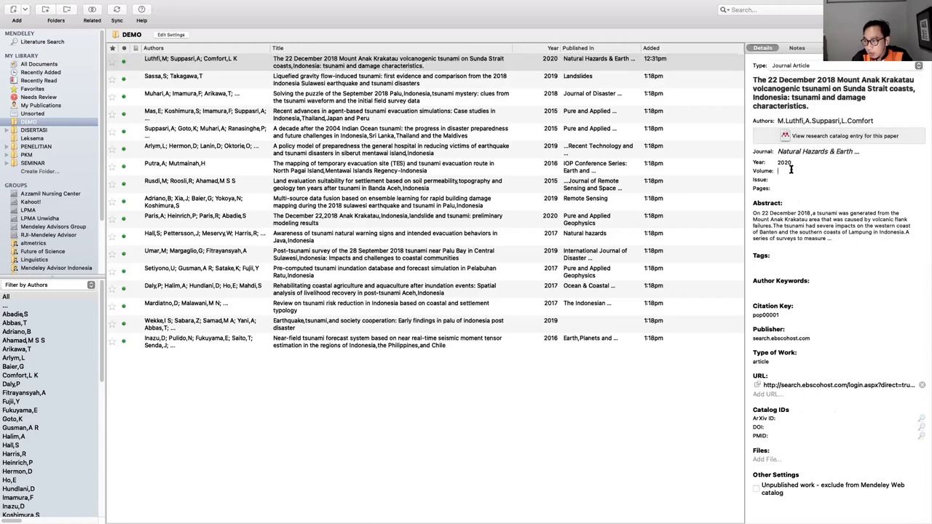
pyautogui.click(784, 188)
pyautogui.click(787, 180)
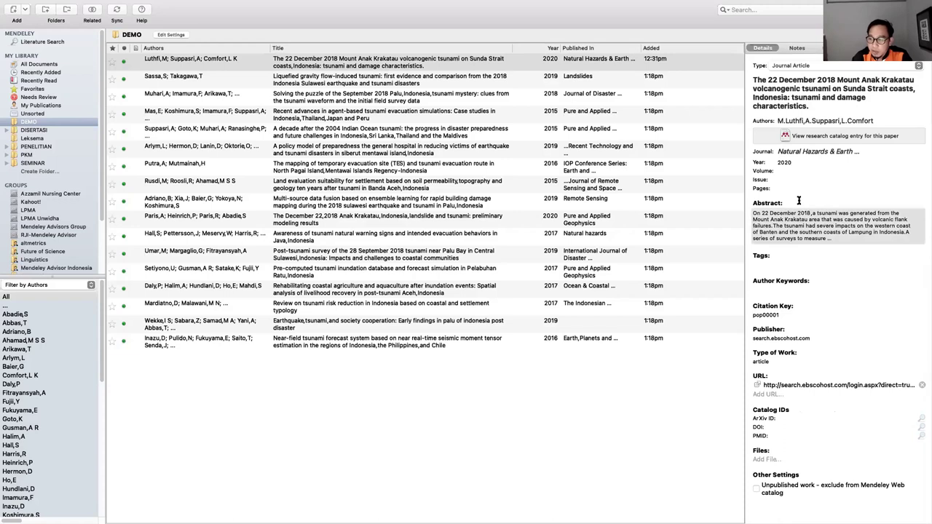
pyautogui.press('Tab')
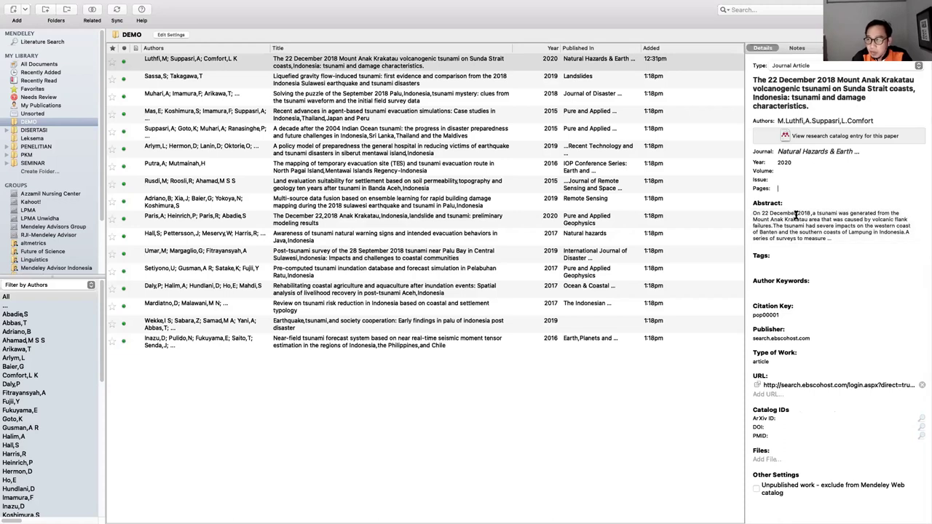
pyautogui.click(795, 100)
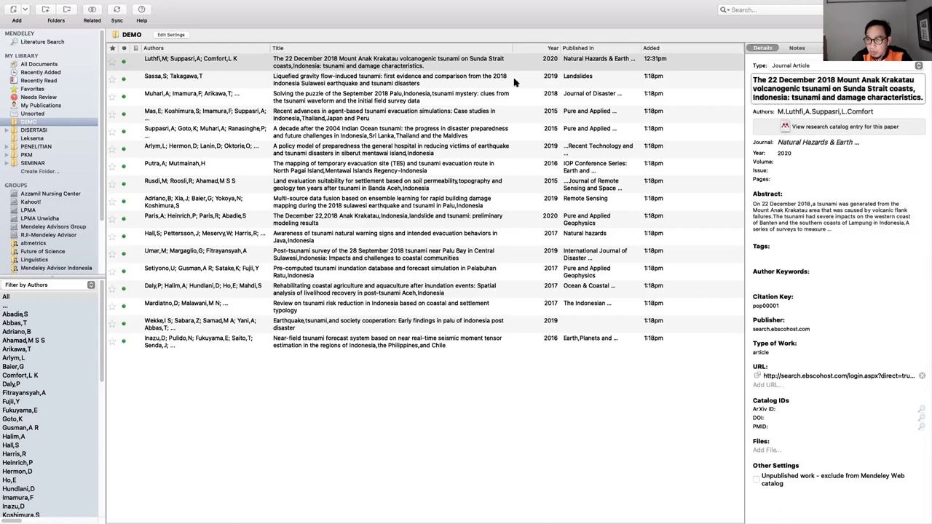
# Check the next papers' details and open the URL of "Recent advances in agent-based tsunami evacuation simulations" in the browser
pyautogui.click(444, 82)
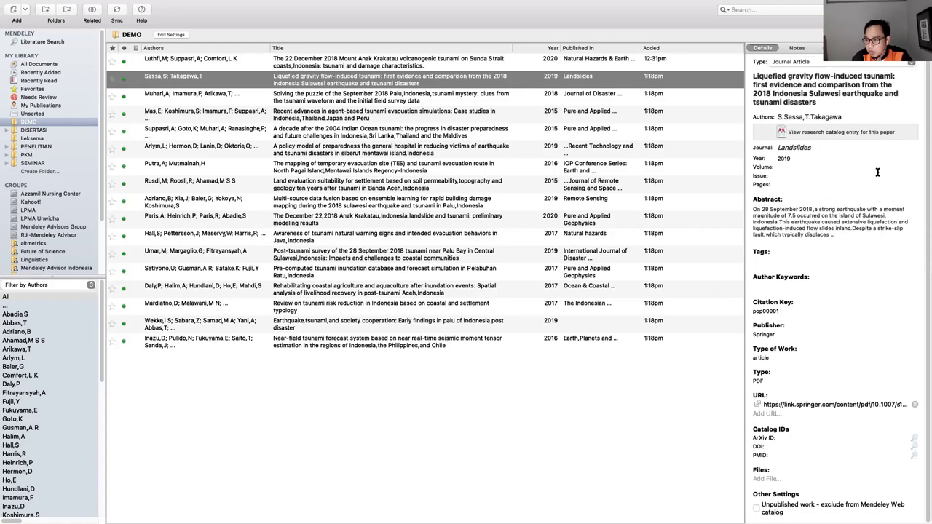
pyautogui.click(428, 100)
pyautogui.click(429, 121)
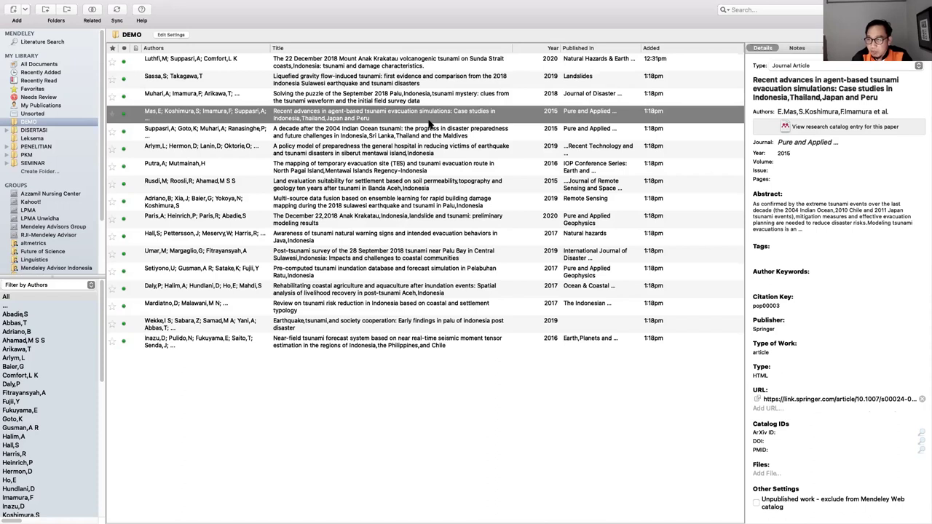
pyautogui.click(758, 400)
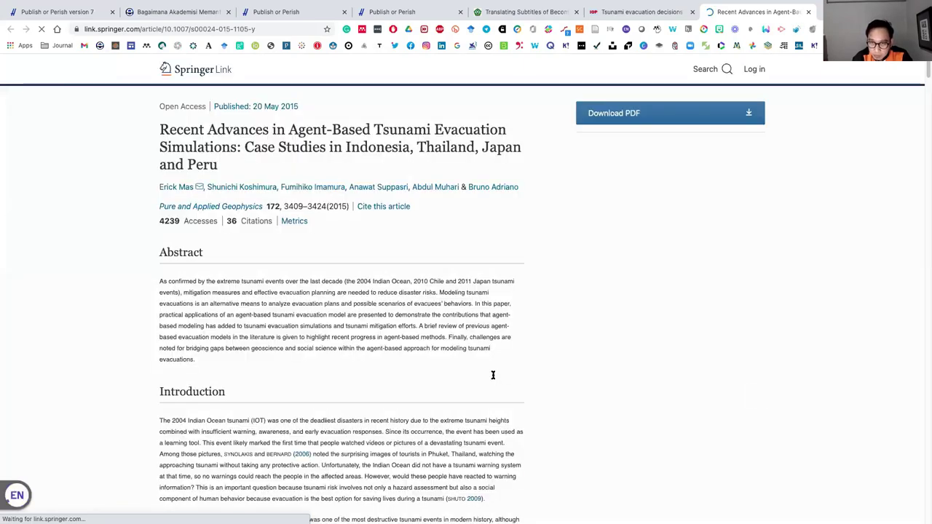
# Skim the SpringerLink article and go to its "Cite this article" section to view the citation and DOI
pyautogui.scroll(-10, 493, 375)
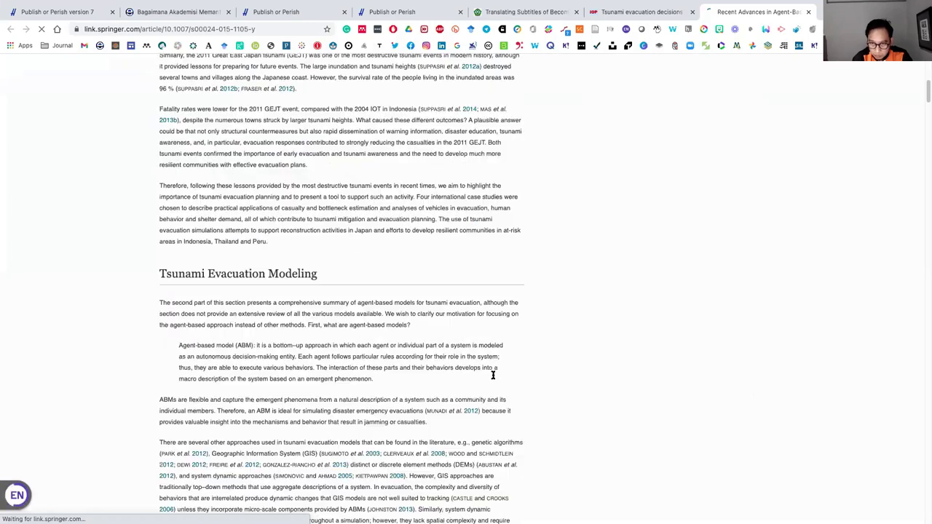
pyautogui.scroll(-6, 396, 357)
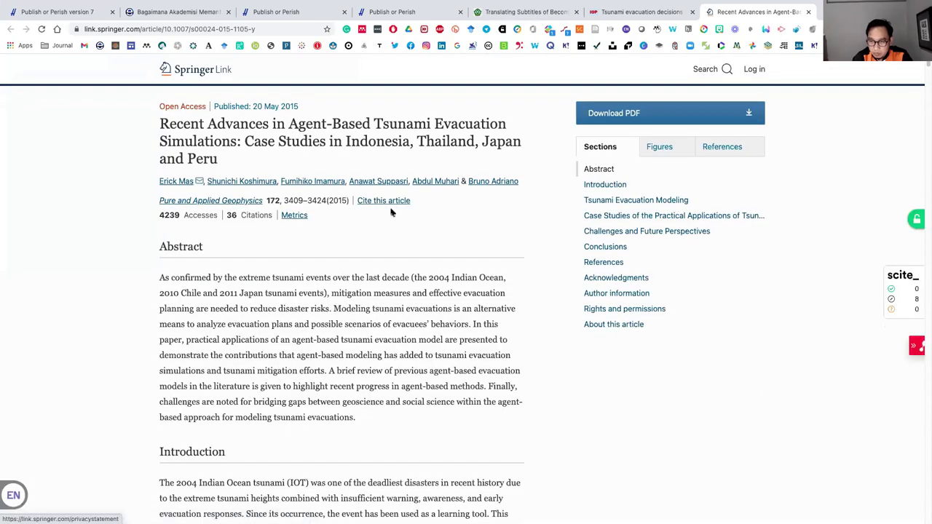
pyautogui.click(384, 200)
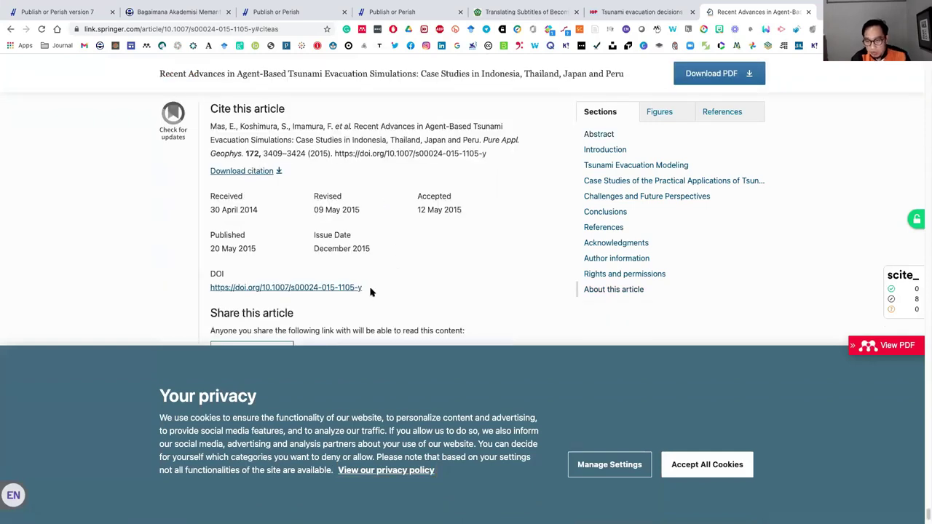
pyautogui.moveTo(351, 287); pyautogui.dragTo(263, 283)
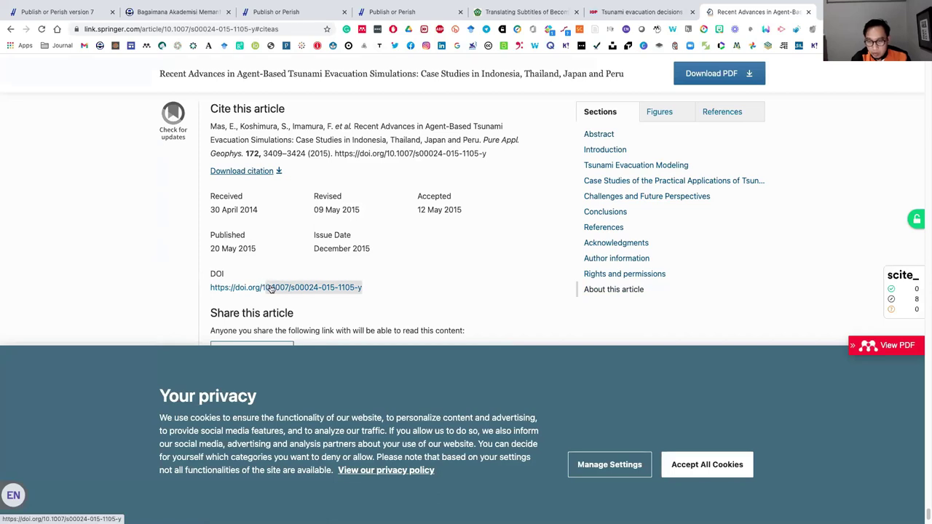
pyautogui.rightClick(270, 287)
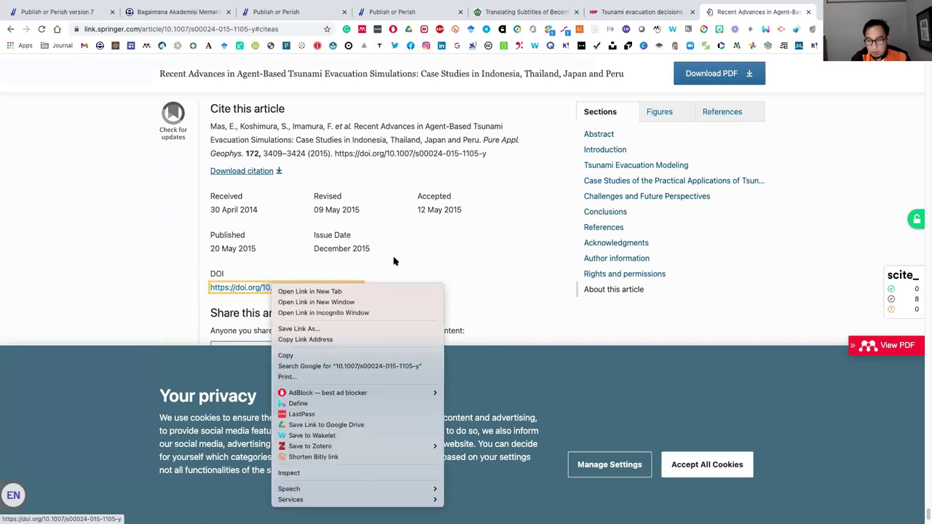
pyautogui.press('Escape')
pyautogui.moveTo(373, 294); pyautogui.dragTo(263, 284)
pyautogui.press('super+c')
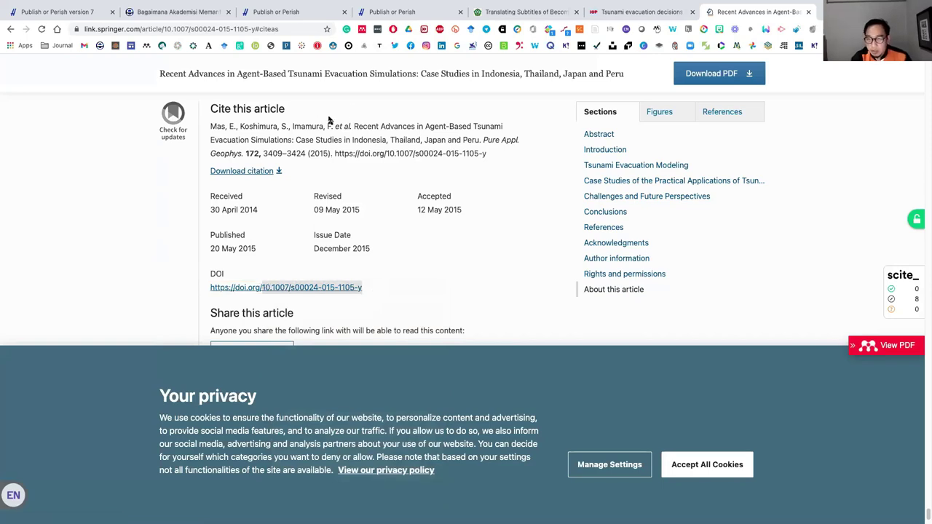
pyautogui.hotkey('ctrl', 'Left')
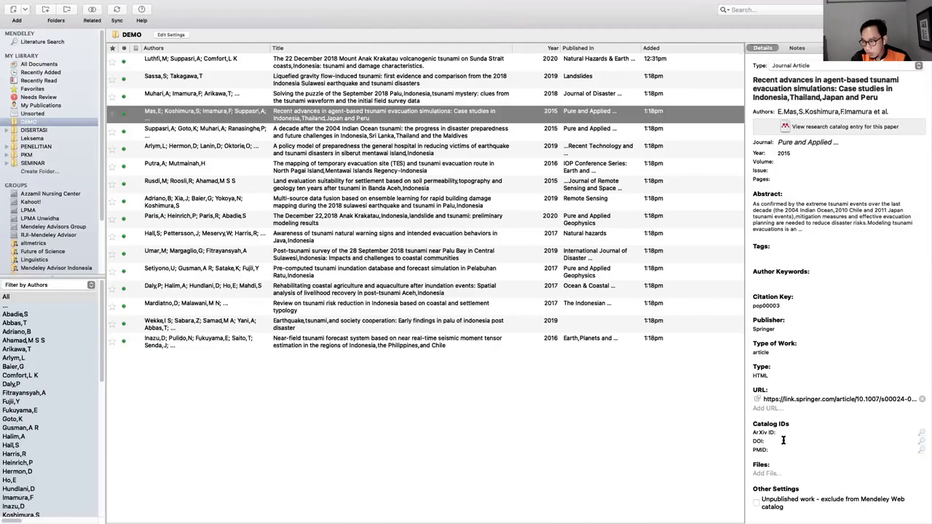
pyautogui.press('super+v')
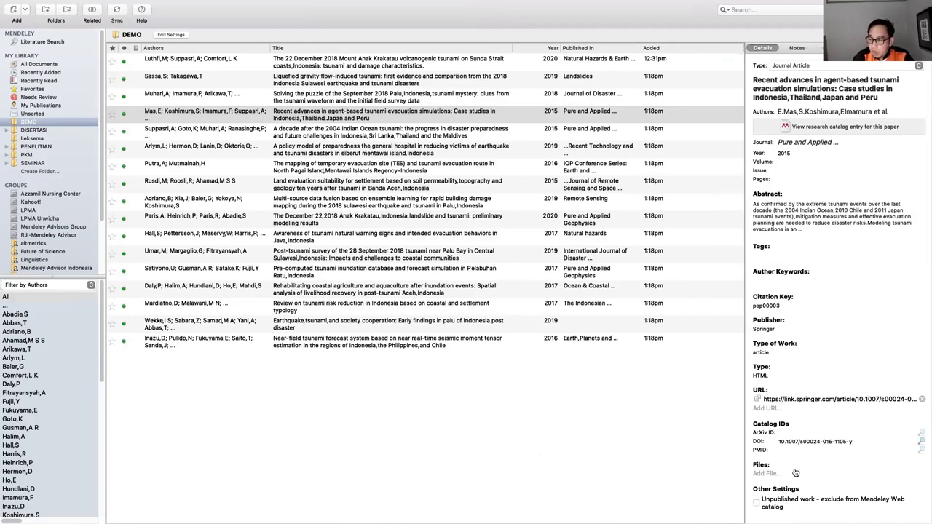
pyautogui.click(922, 441)
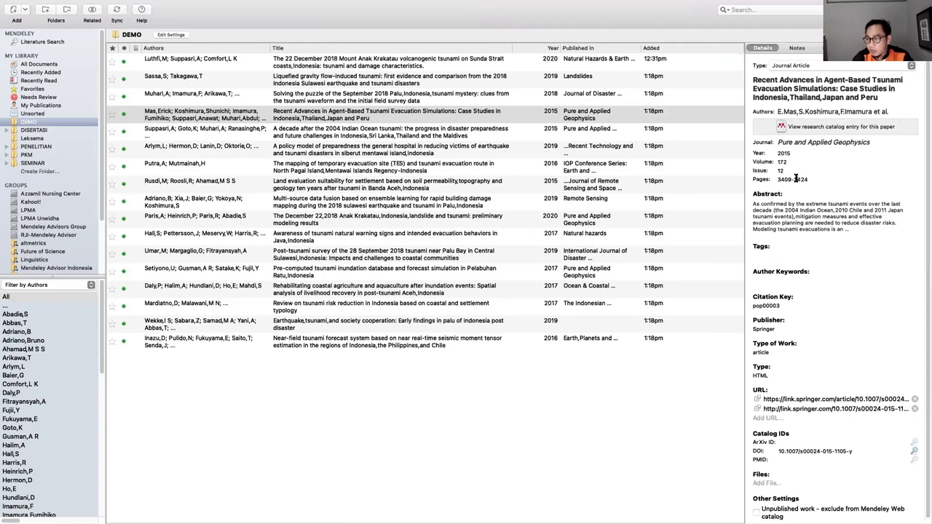
pyautogui.click(430, 132)
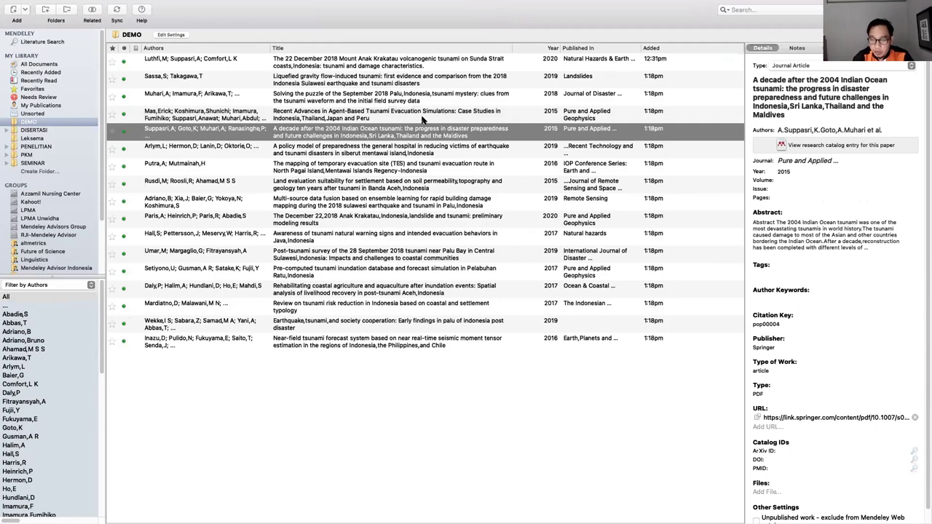
pyautogui.click(423, 116)
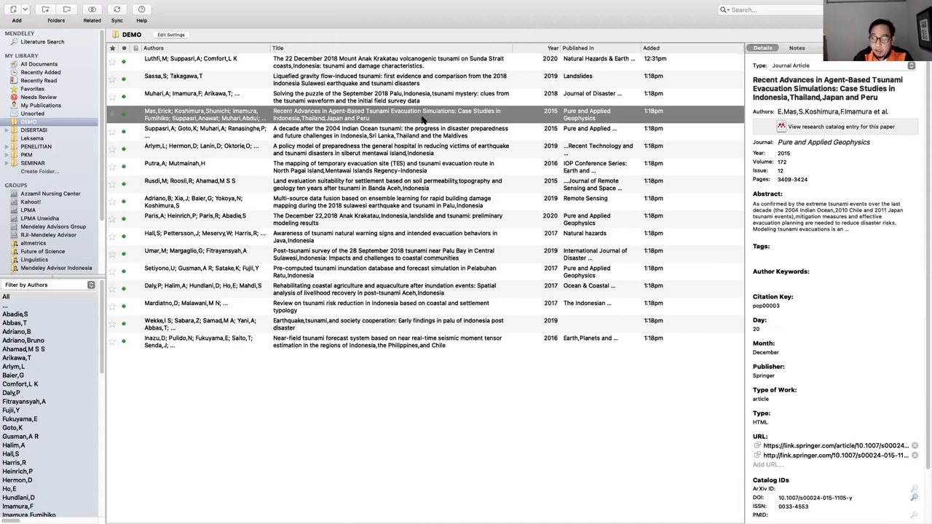
# Return to the browser and close the SpringerLink article and the IOPscience "Tsunami evacuation decisions and behaviour" tabs
pyautogui.hotkey('ctrl', 'Right')
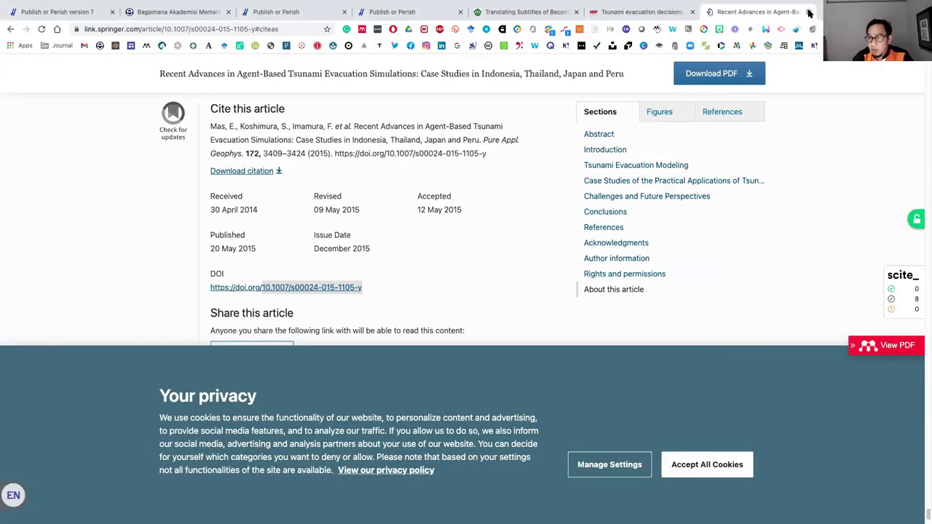
pyautogui.press('super+w')
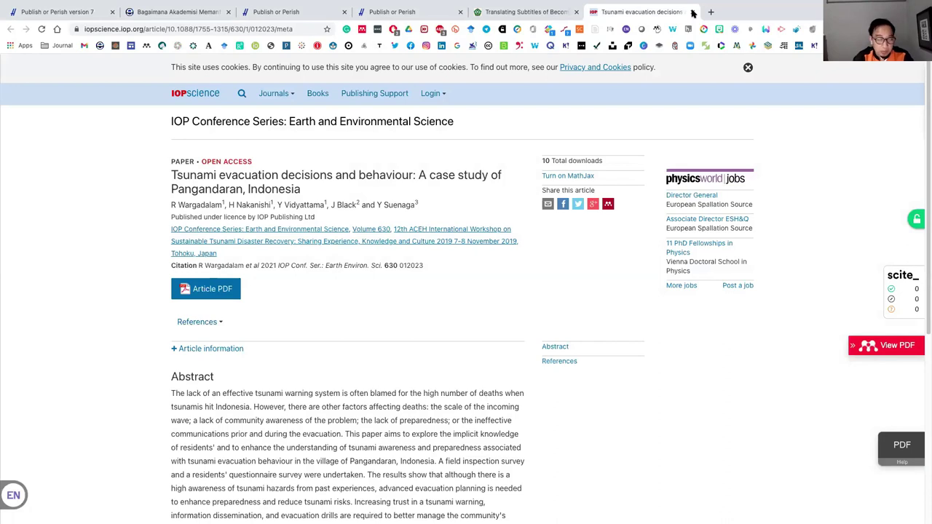
pyautogui.click(693, 11)
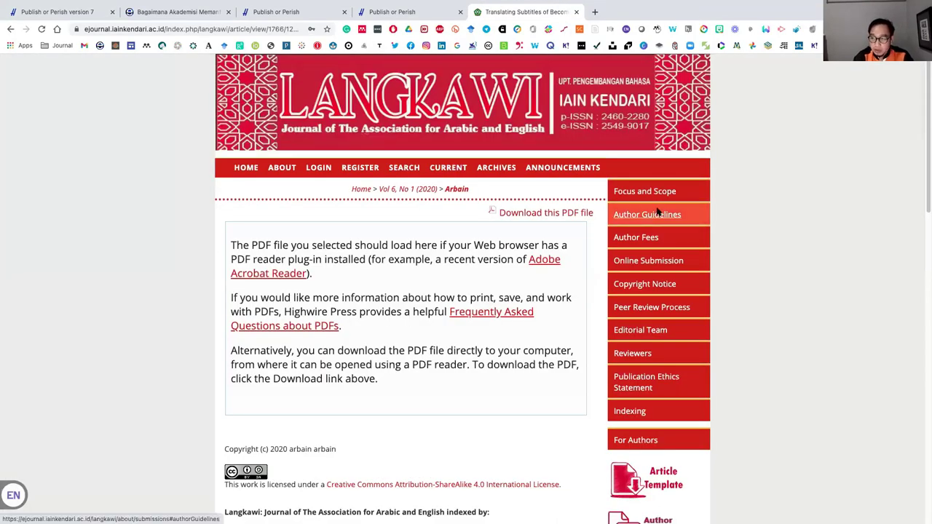
# Switch to the slide presentation and advance past slide 10 with the Publish or Perish export screenshot
pyautogui.hotkey('ctrl', 'Right')
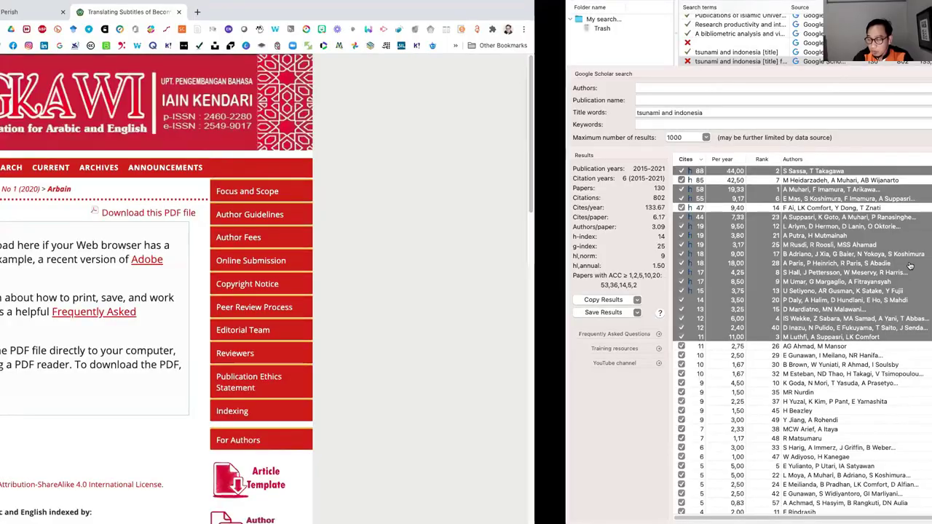
pyautogui.hotkey('ctrl', 'Left')
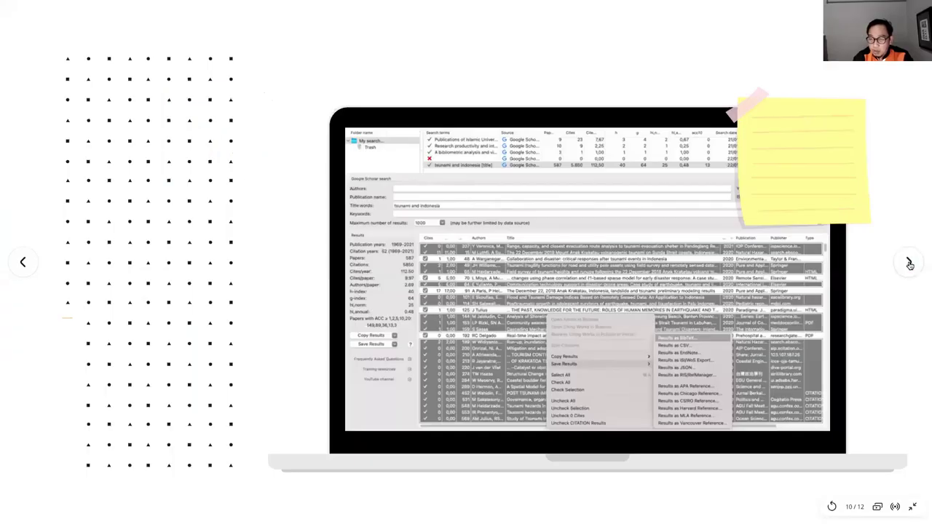
pyautogui.click(909, 262)
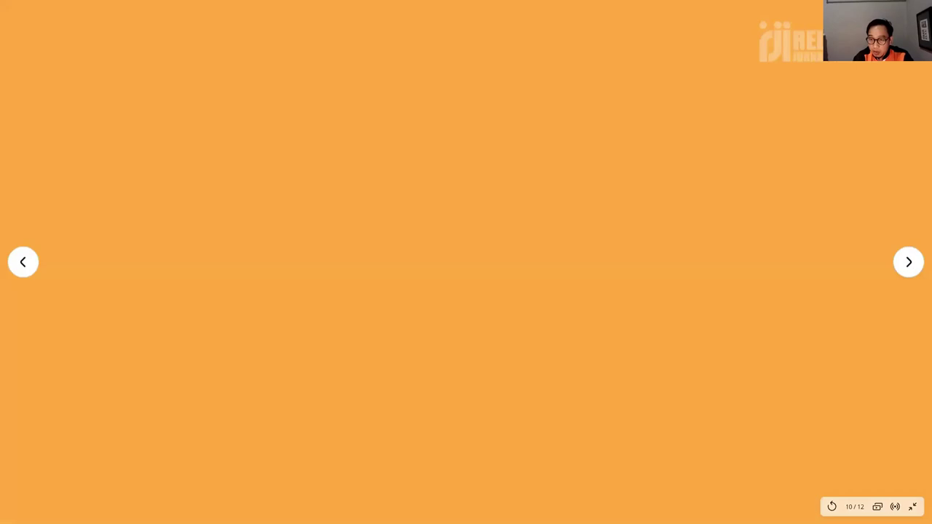